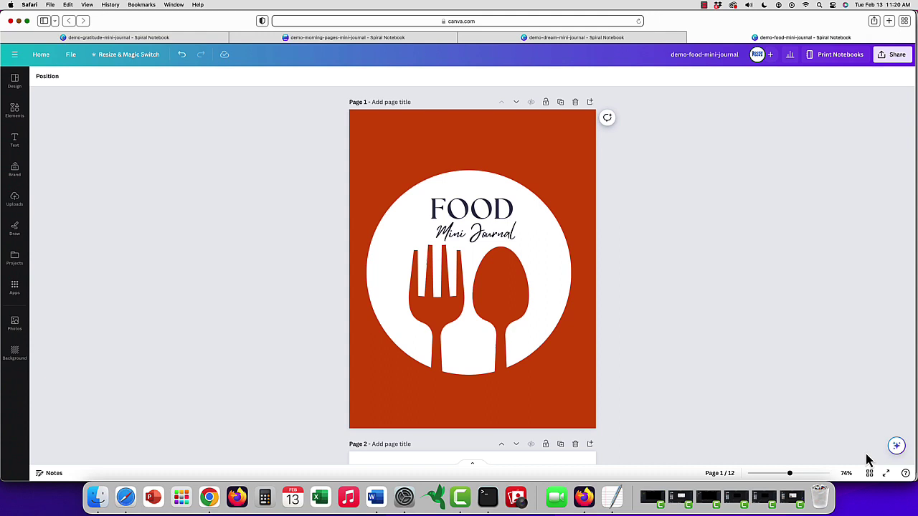
- Toggle Grid view on and off, then scroll through the twelve pages to the Daily Challenge page
left_click(869, 476)
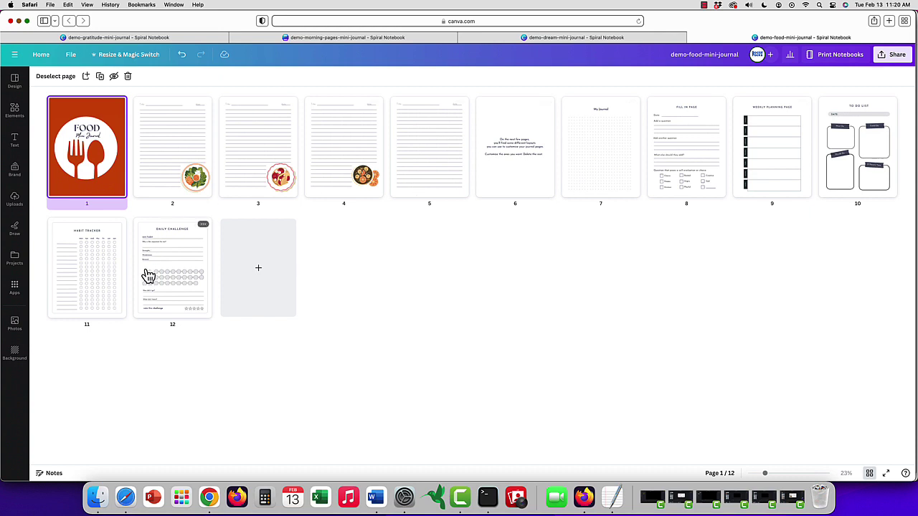
left_click(869, 473)
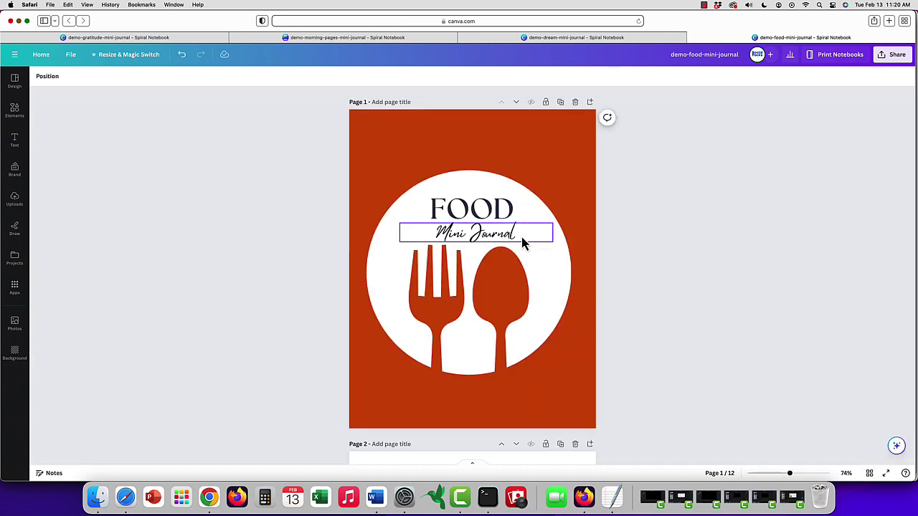
scroll(521, 242, "down", 10)
scroll(522, 241, "down", 15)
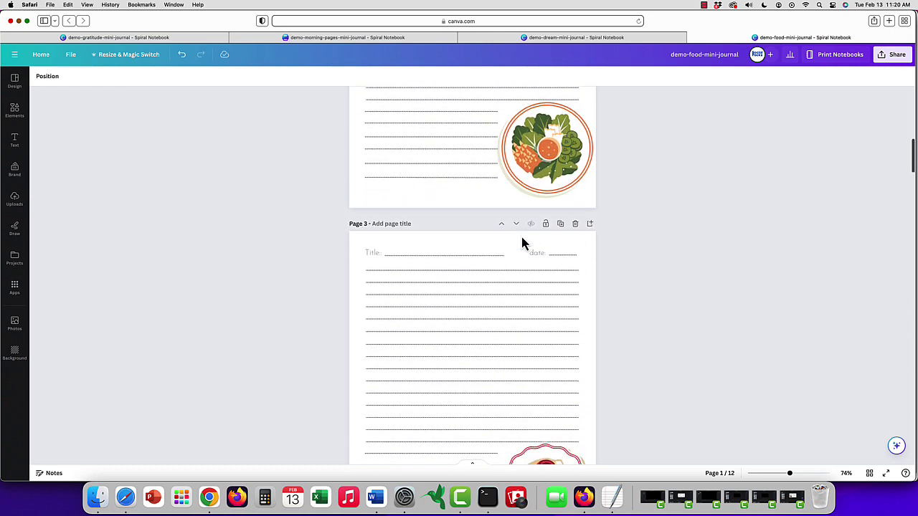
scroll(521, 244, "down", 15)
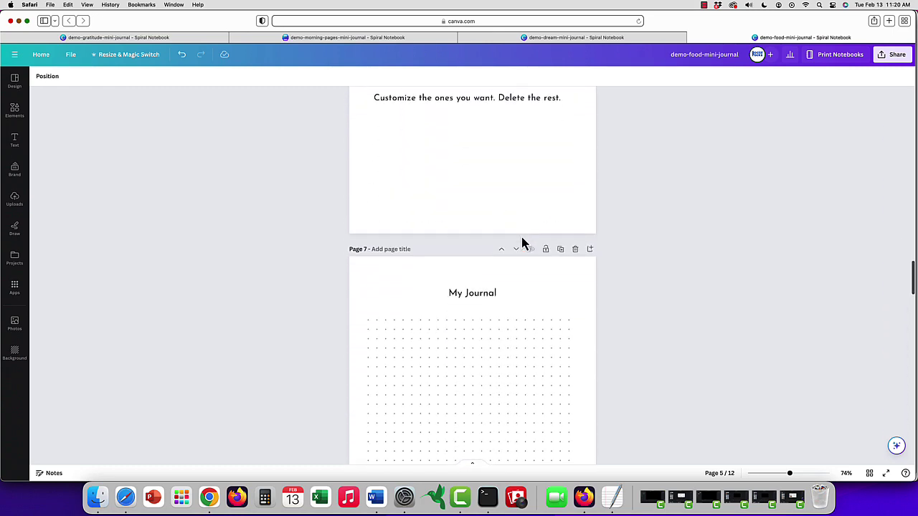
scroll(522, 244, "down", 15)
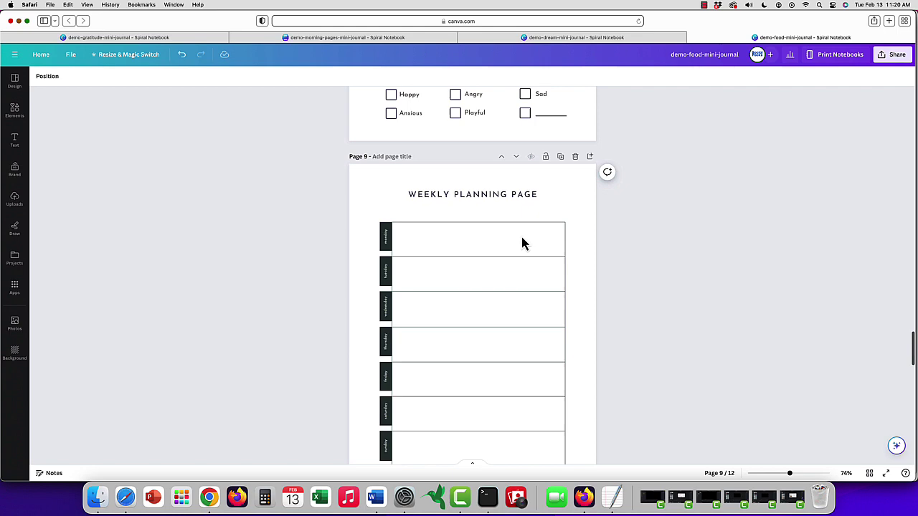
scroll(522, 244, "down", 15)
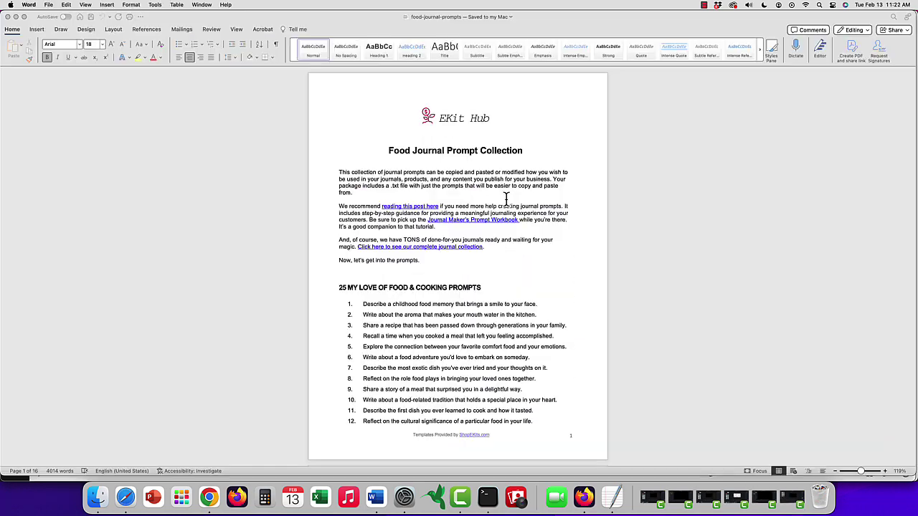
- Scroll through the numbered prompt lists in Word's food-journal-prompts document
scroll(506, 198, "down", 5)
scroll(506, 198, "down", 6)
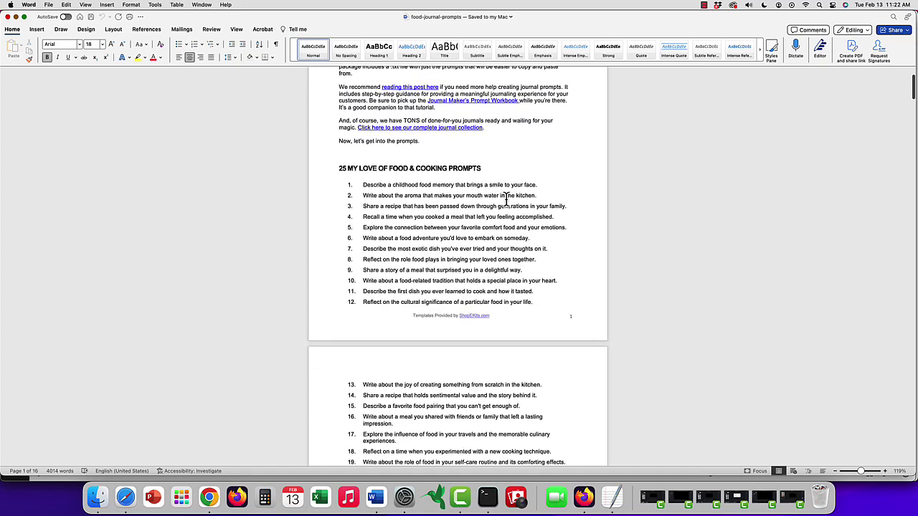
scroll(506, 200, "down", 6)
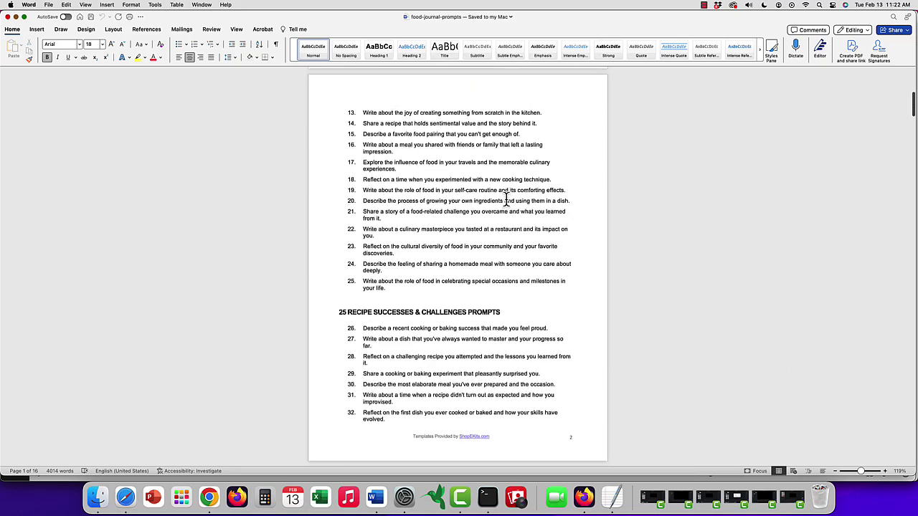
scroll(507, 205, "down", 6)
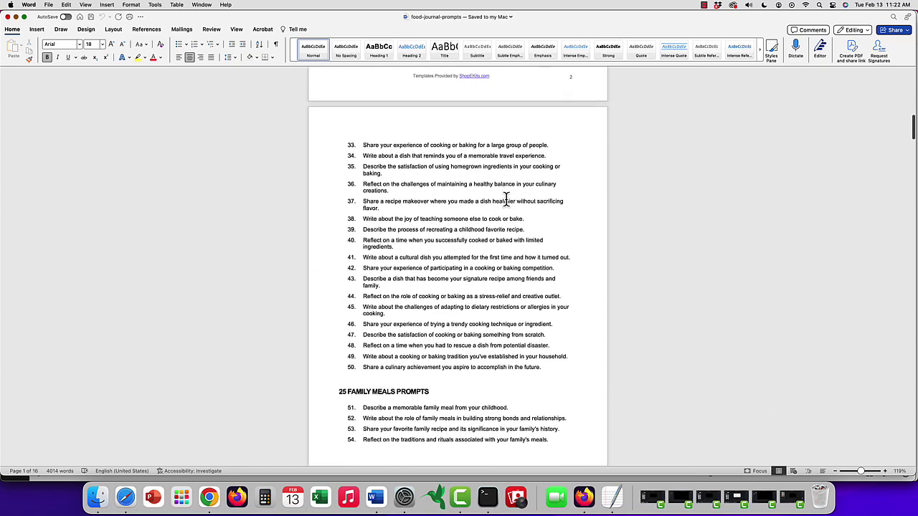
scroll(507, 200, "down", 6)
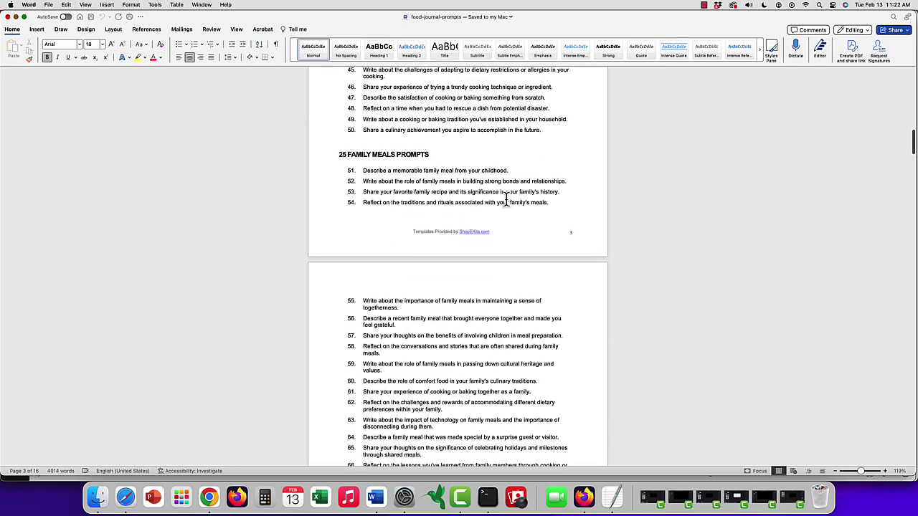
scroll(506, 201, "down", 7)
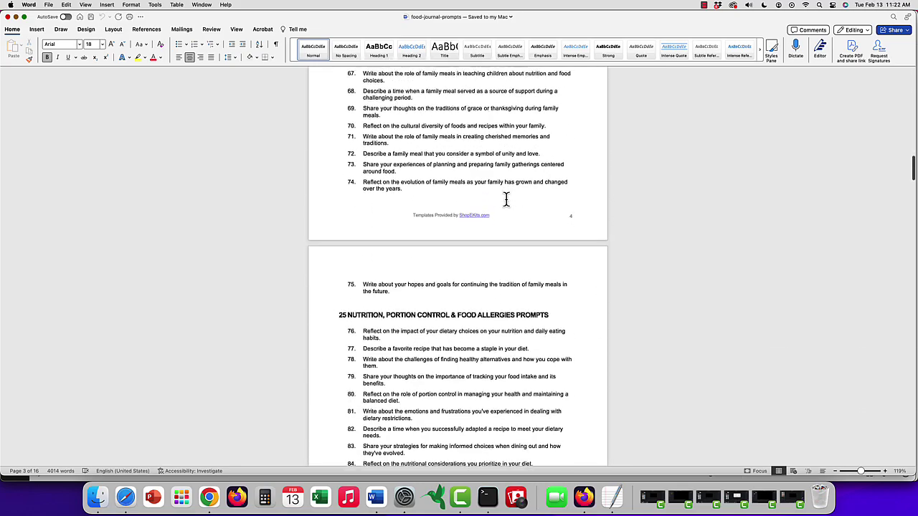
scroll(507, 200, "down", 8)
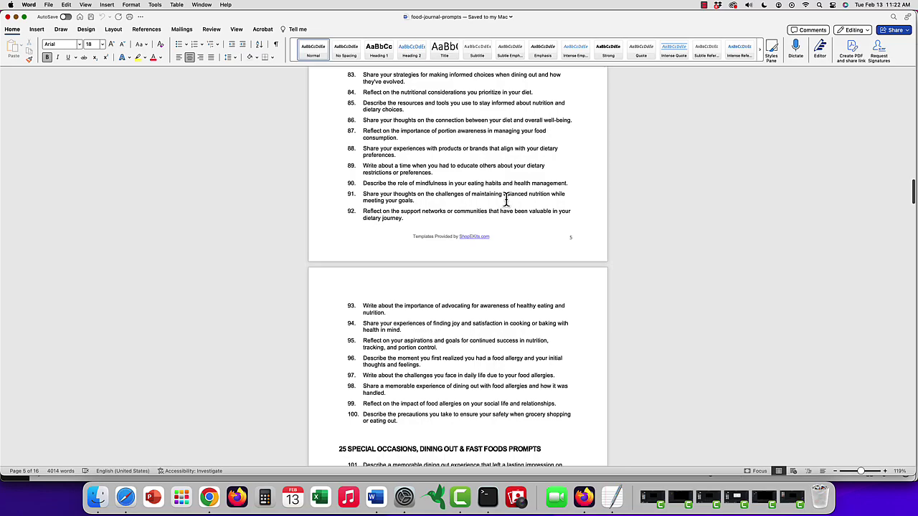
scroll(506, 199, "down", 8)
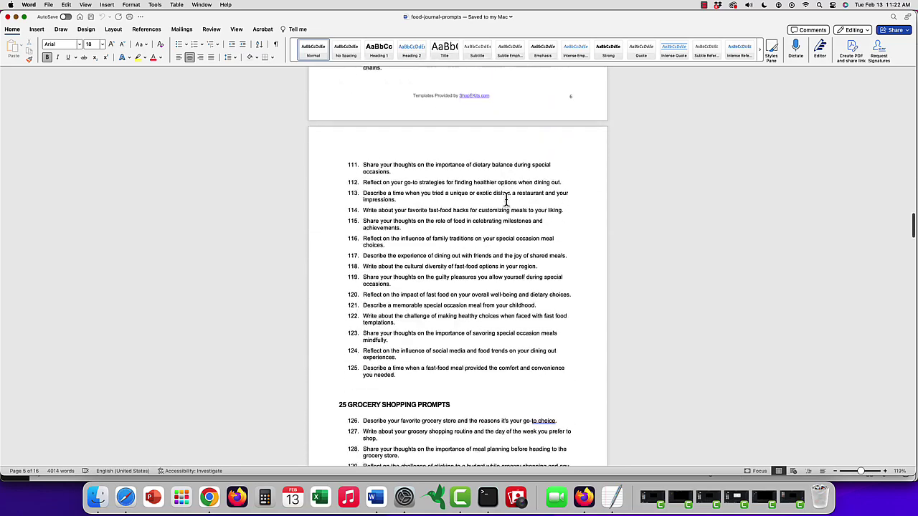
scroll(506, 199, "down", 8)
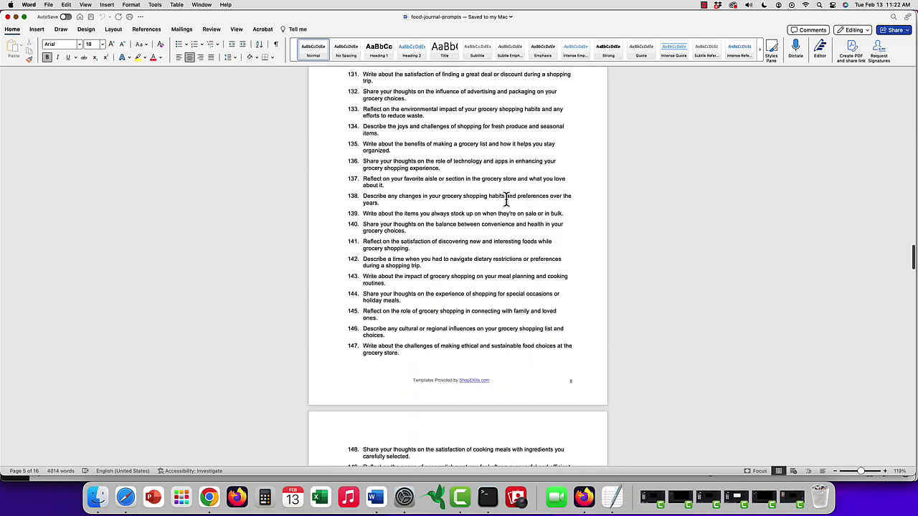
scroll(507, 200, "down", 8)
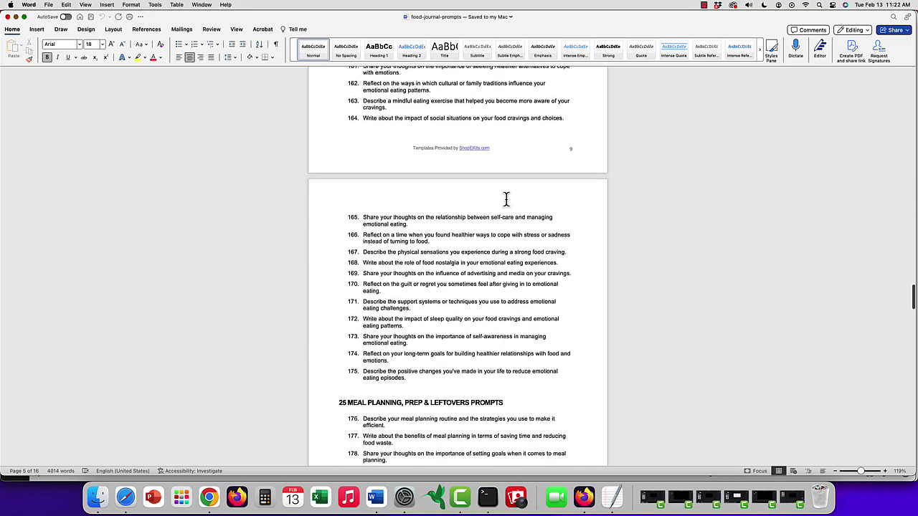
scroll(507, 200, "down", 8)
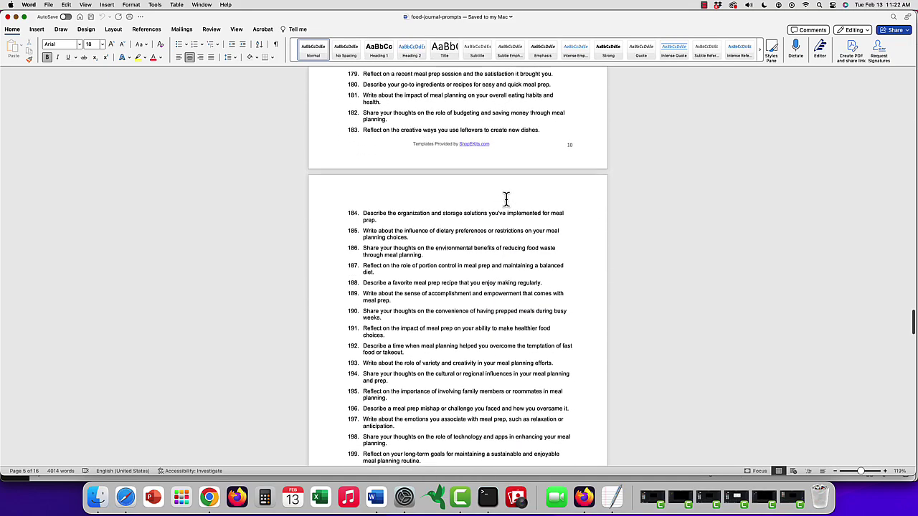
scroll(506, 199, "down", 8)
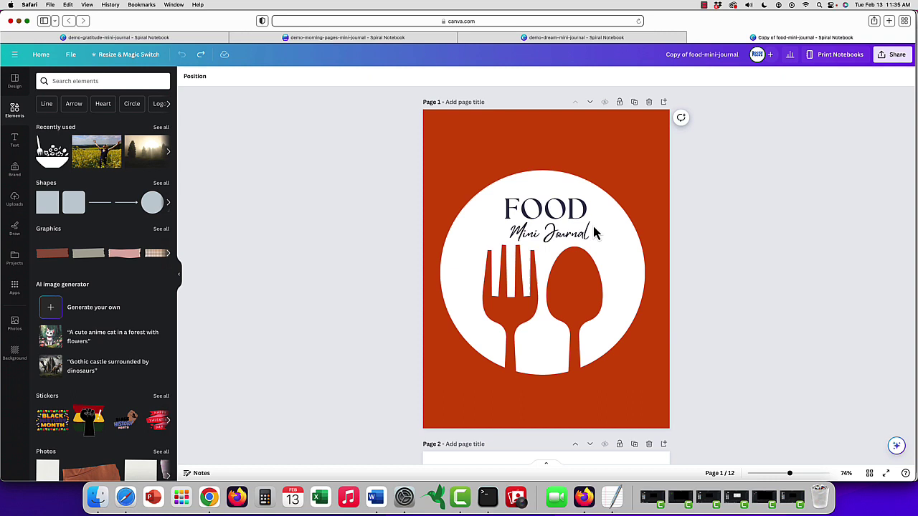
- In Grid view, move the orange dishes page to slot 3 and the pink plate page to slot 4
scroll(593, 224, "down", 1)
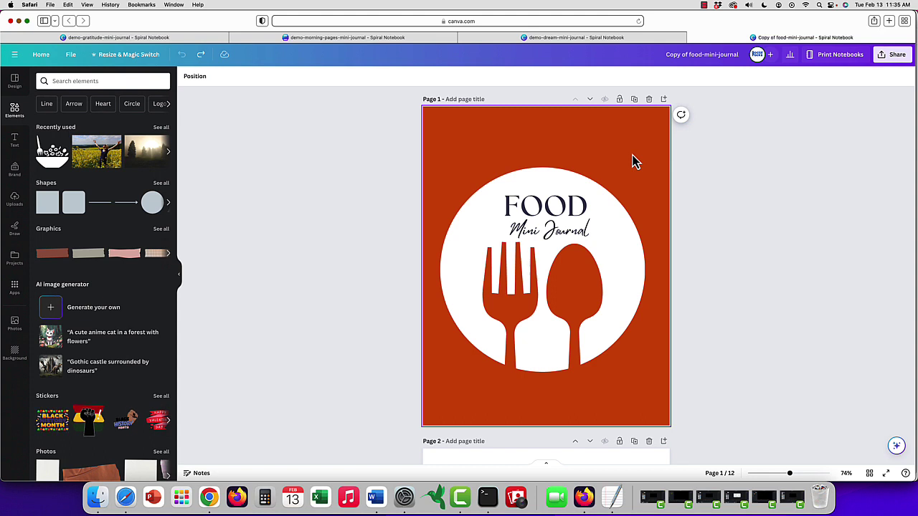
left_click(869, 475)
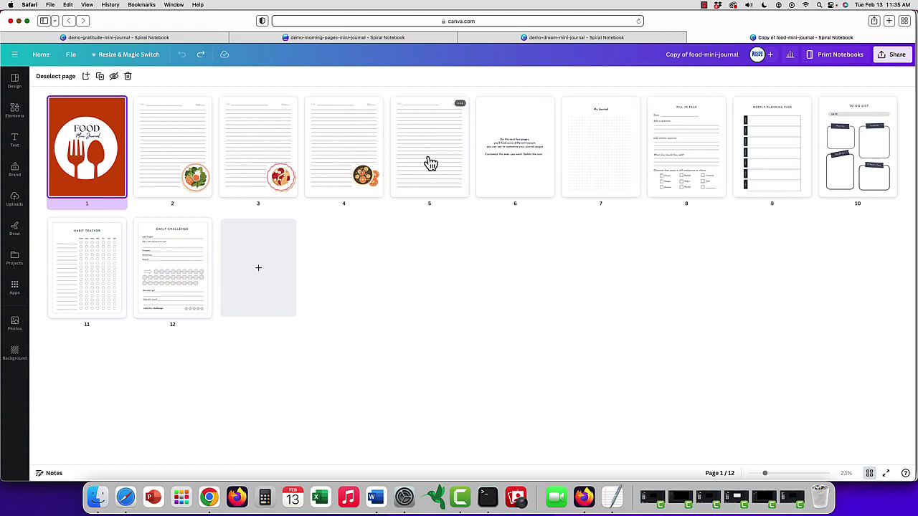
left_click_drag(325, 150, 352, 151)
left_click_drag(281, 149, 398, 149)
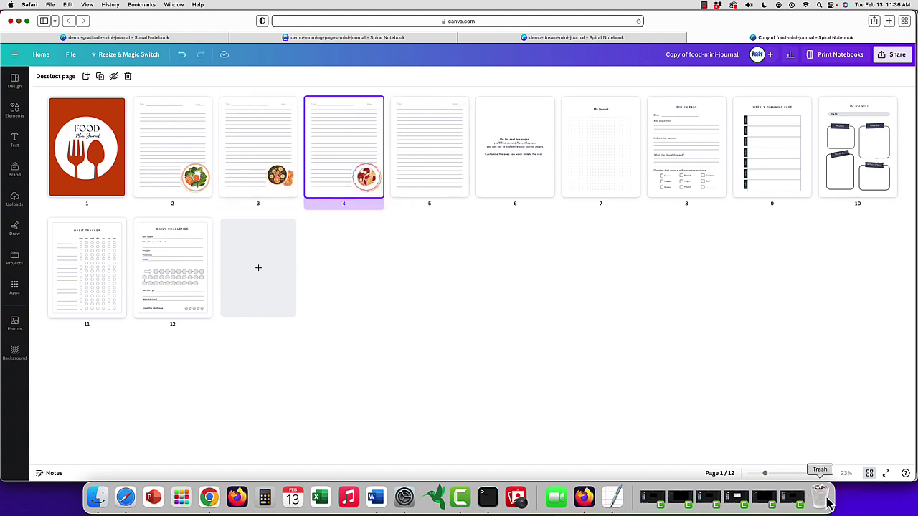
- Select the red cover background and list its layers: Mini Journal, FOOD, plate graphic and background
double_click(344, 147)
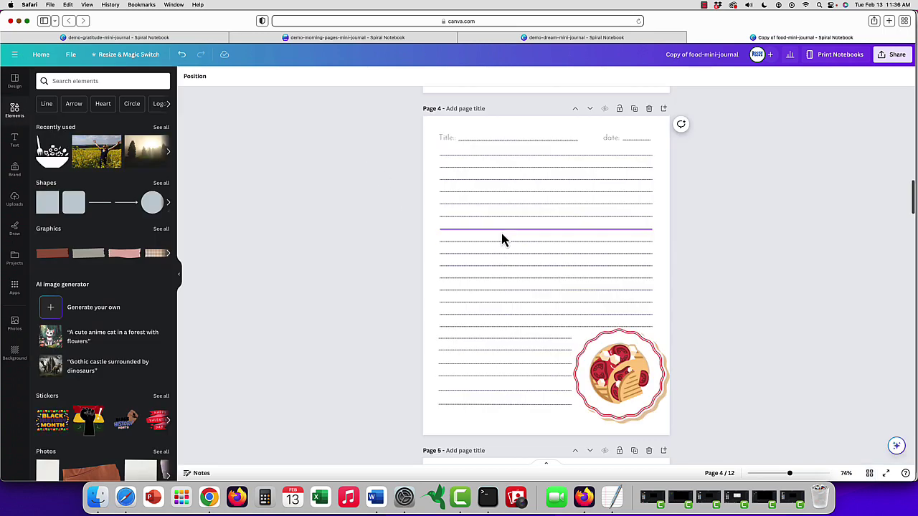
scroll(502, 230, "up", 15)
left_click(473, 172)
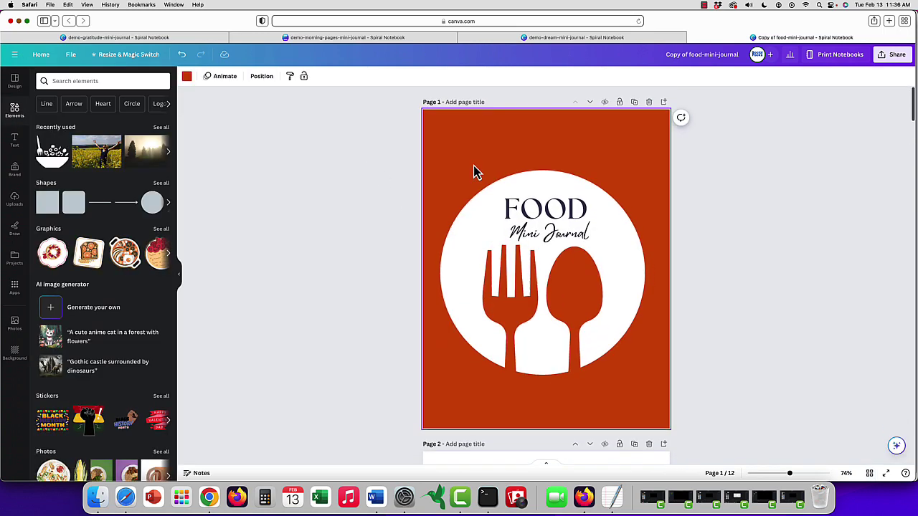
left_click(259, 80)
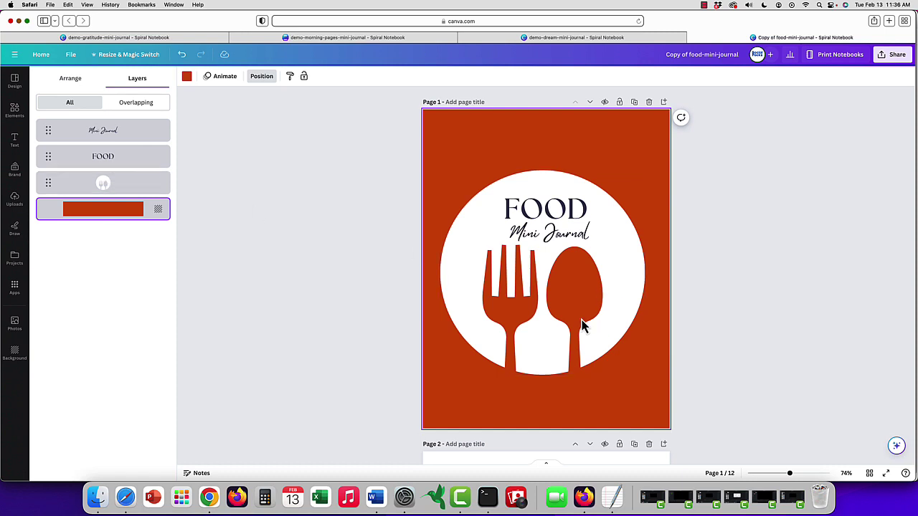
scroll(582, 324, "down", 20)
scroll(581, 326, "down", 15)
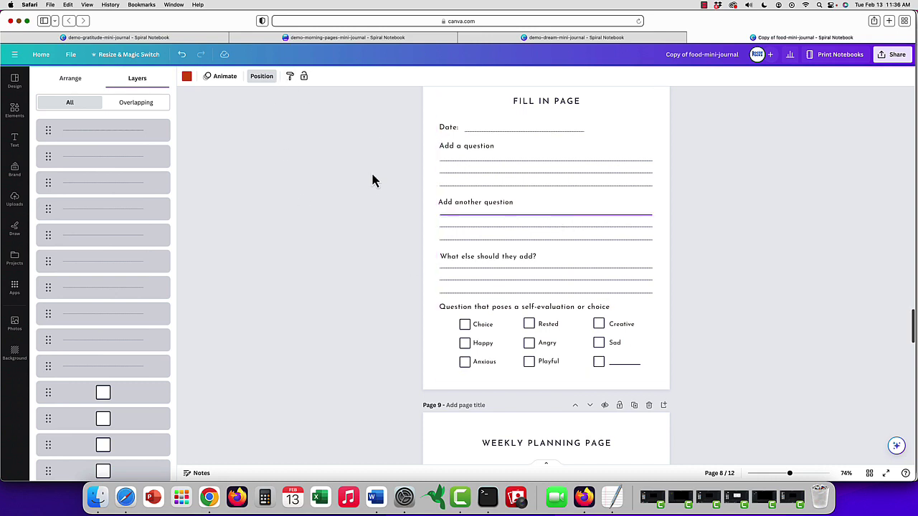
scroll(559, 211, "up", 5)
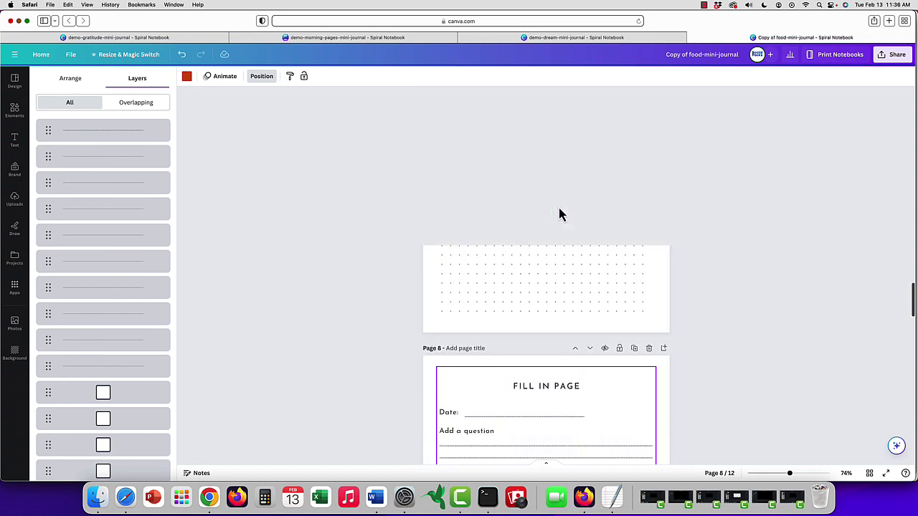
scroll(559, 214, "up", 20)
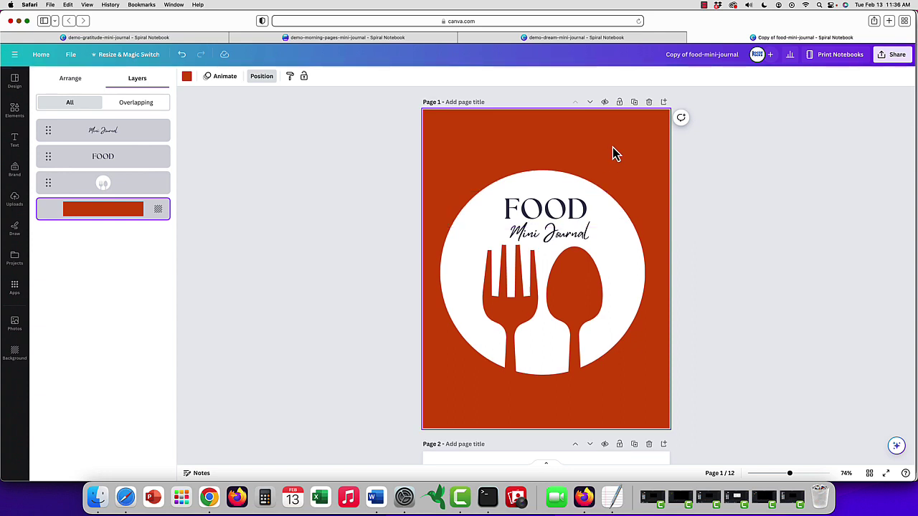
- Replace the FOOD cover title with 'MY FAMILY FOOD TRADITIONS'
left_click(557, 203)
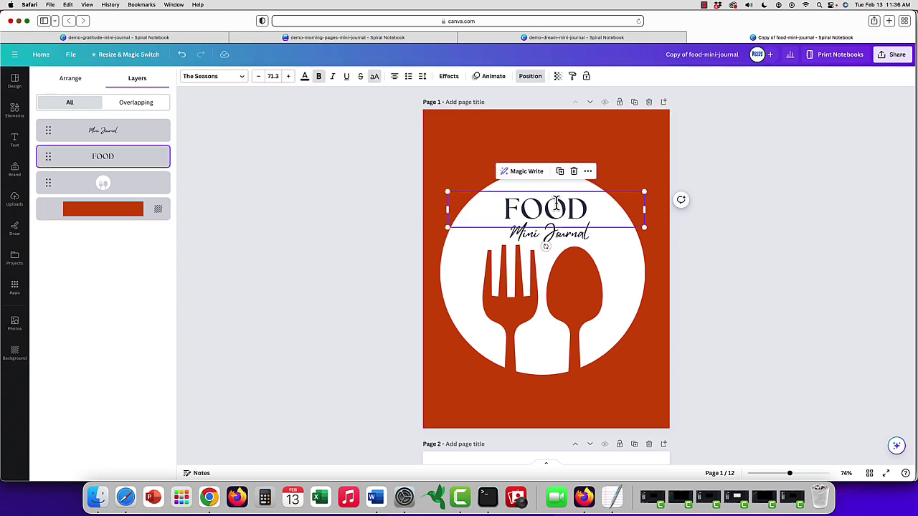
double_click(556, 203)
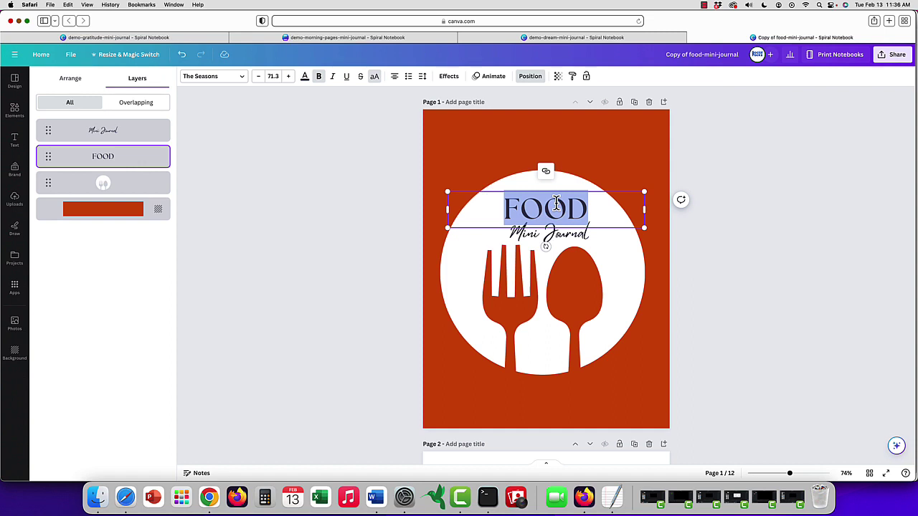
type("MY FAMILY")
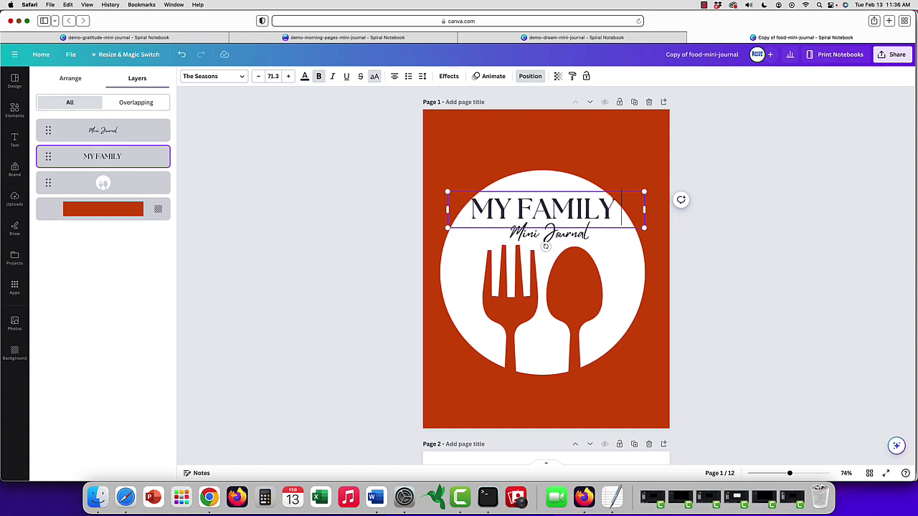
type(" FOOD T")
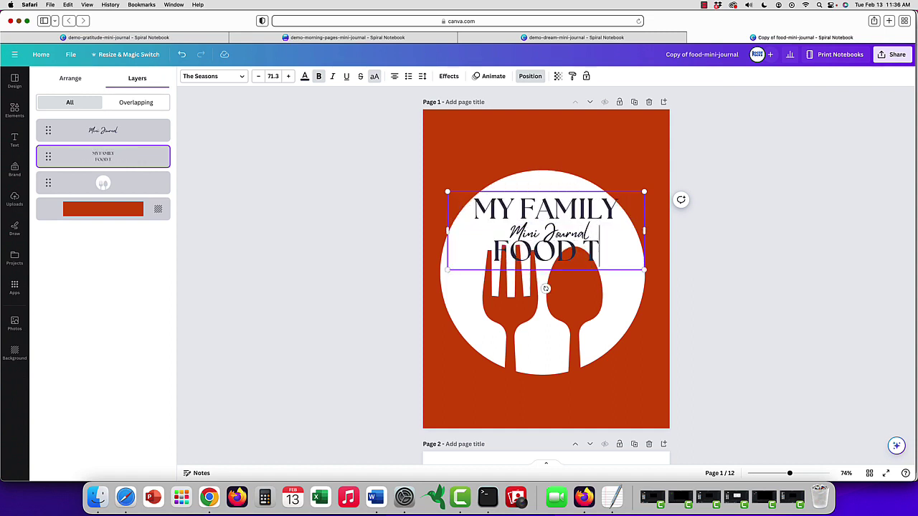
type("RADITIONS")
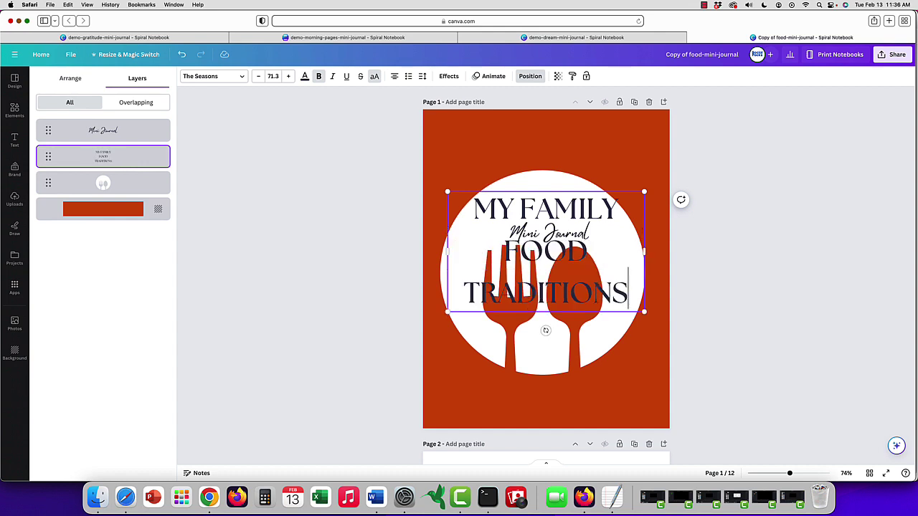
- Enlarge the fork-and-spoon circle image and centre it on the cover
left_click(600, 349)
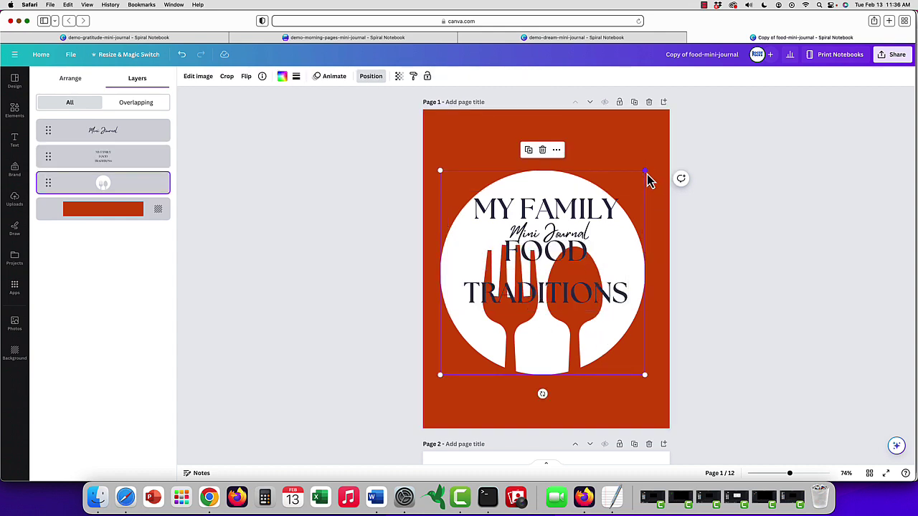
left_click_drag(644, 171, 666, 152)
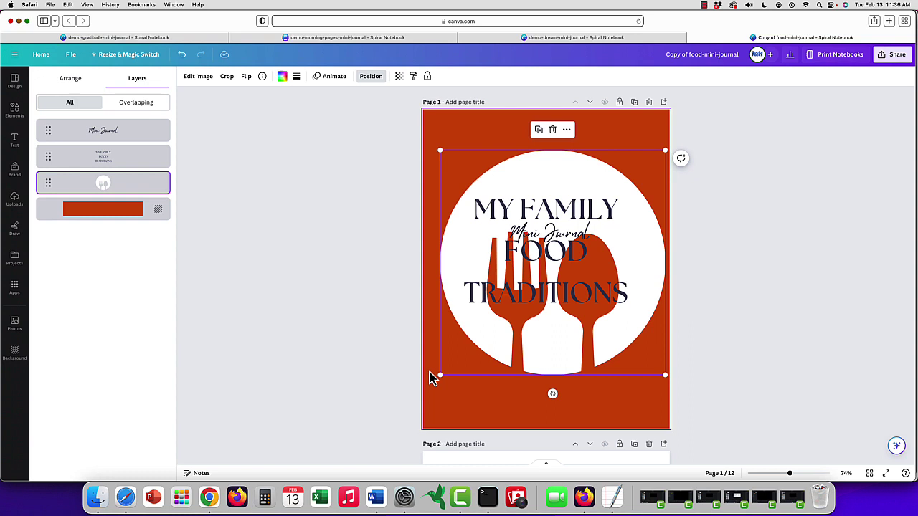
left_click_drag(440, 384, 429, 383)
left_click_drag(466, 338, 468, 331)
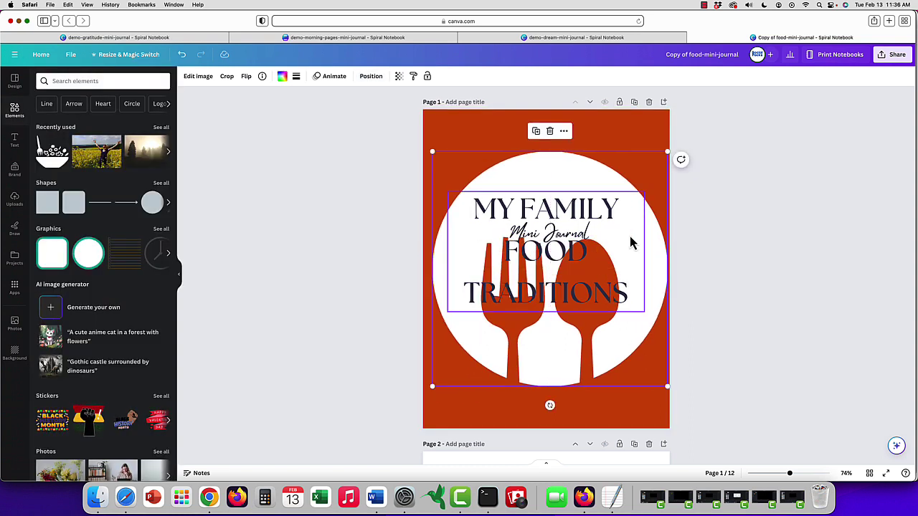
- Shrink and widen the title so it wraps onto two lines, centred above the subtitle
left_click(563, 208)
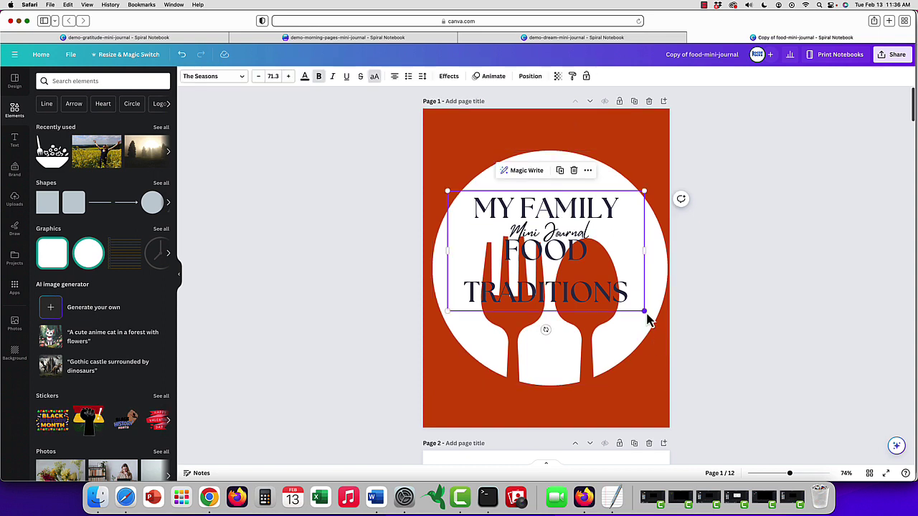
left_click_drag(644, 312, 563, 263)
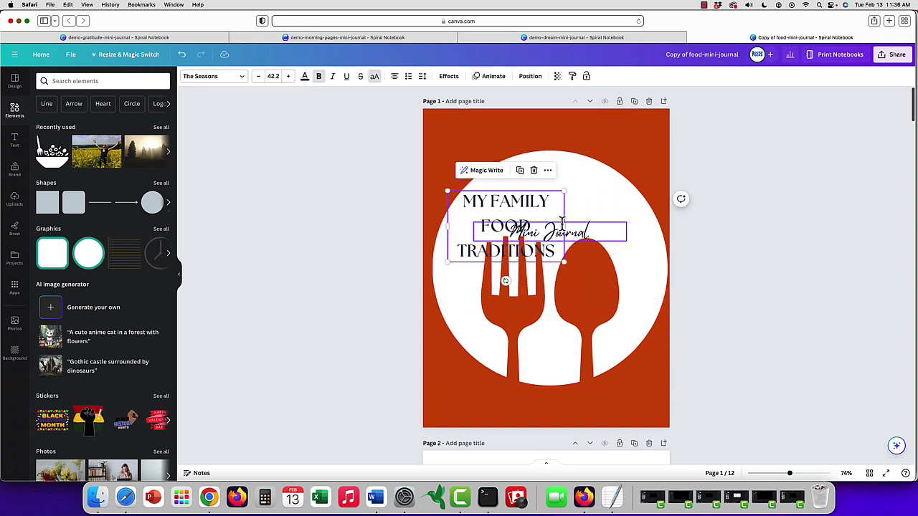
left_click_drag(565, 231, 636, 228)
left_click_drag(574, 202, 581, 183)
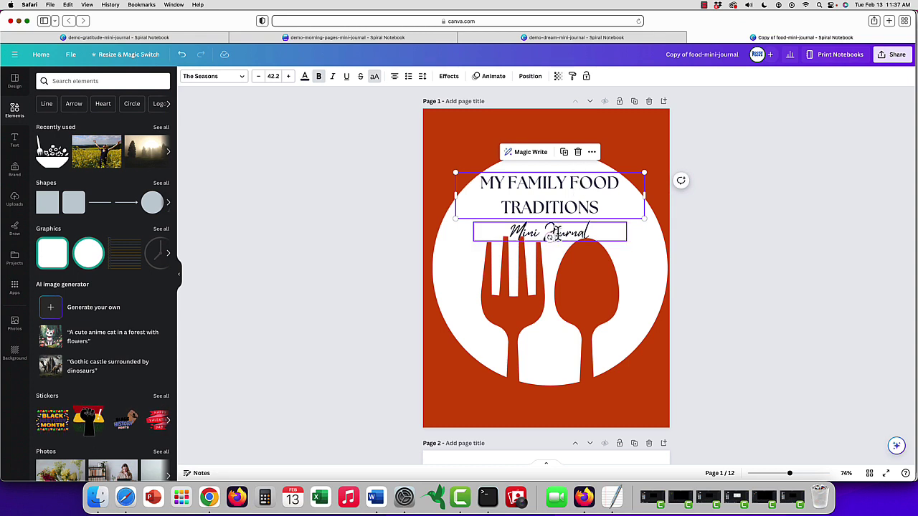
- Change the 'Mini Journal' subtitle to 'Made with Love' and move it up under the title
left_click(558, 233)
triple_click(558, 233)
type("Ma")
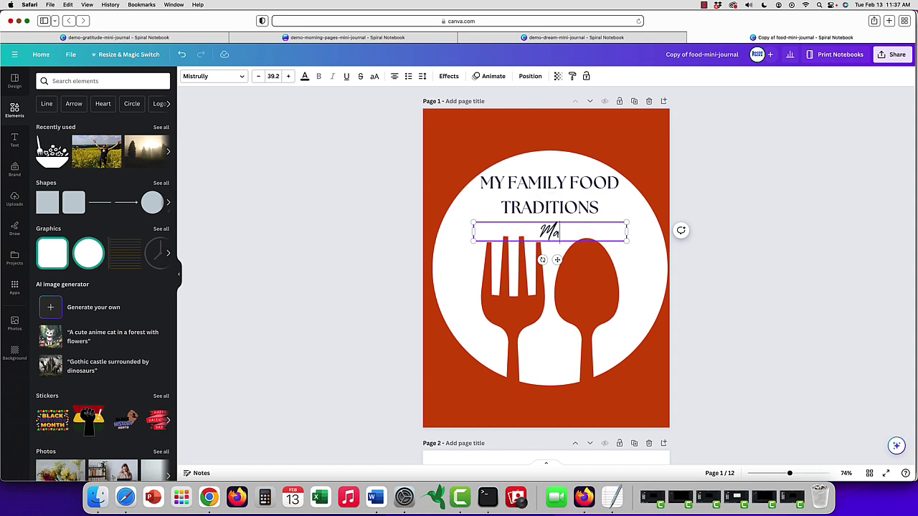
type("de with Love")
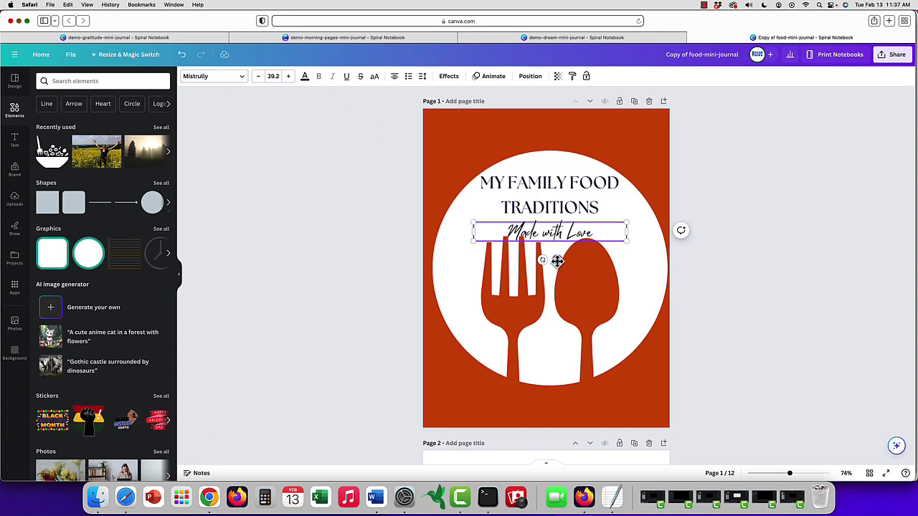
left_click_drag(557, 259, 554, 256)
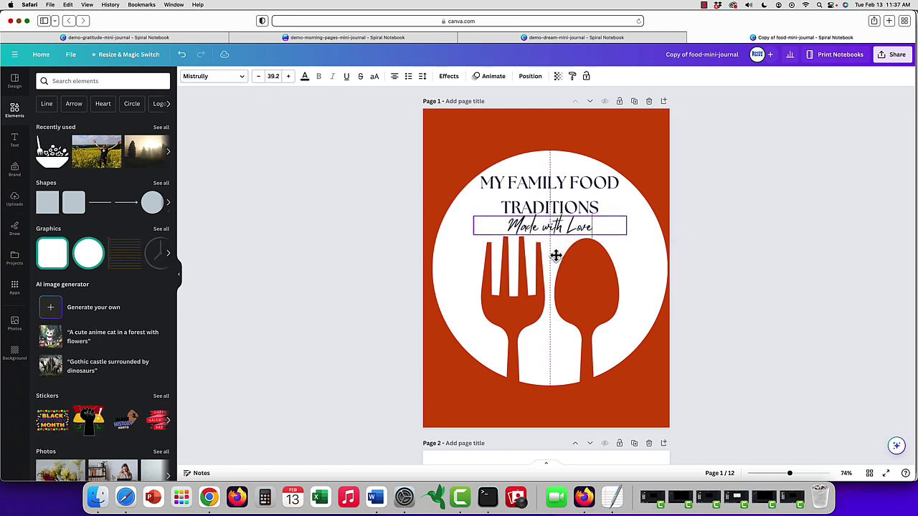
left_click(615, 317)
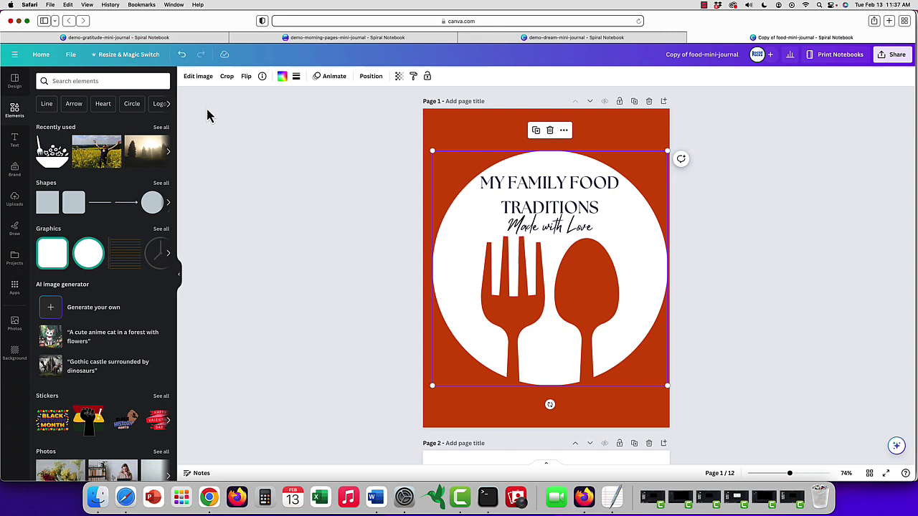
- Recolour the fork-and-spoon circle from white to the tan document colour
left_click(282, 77)
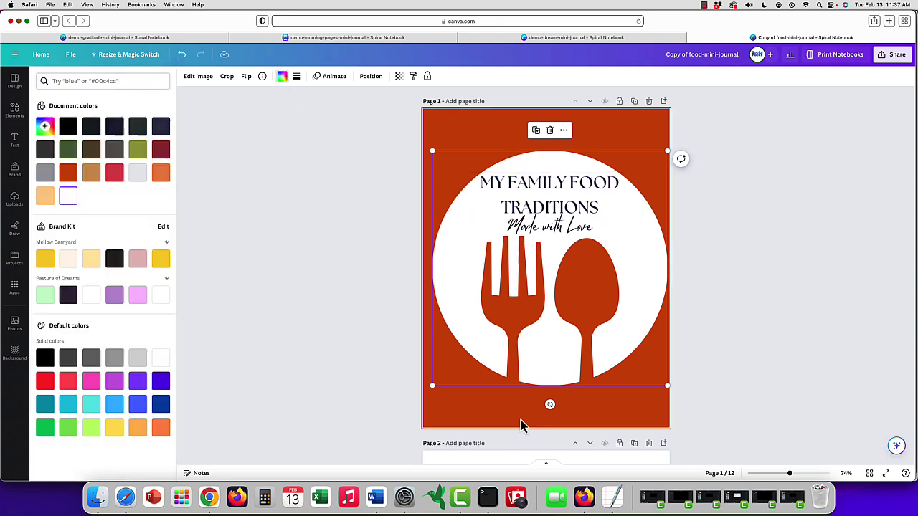
left_click(372, 78)
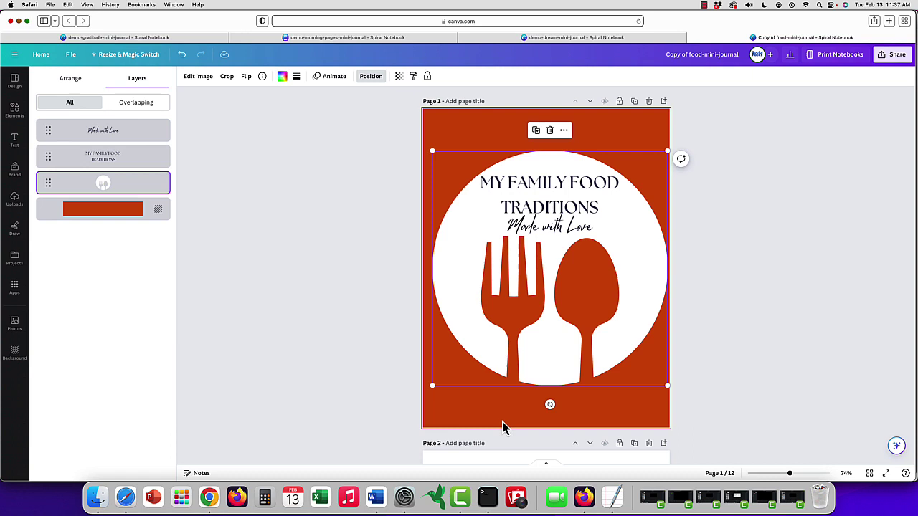
left_click(113, 214)
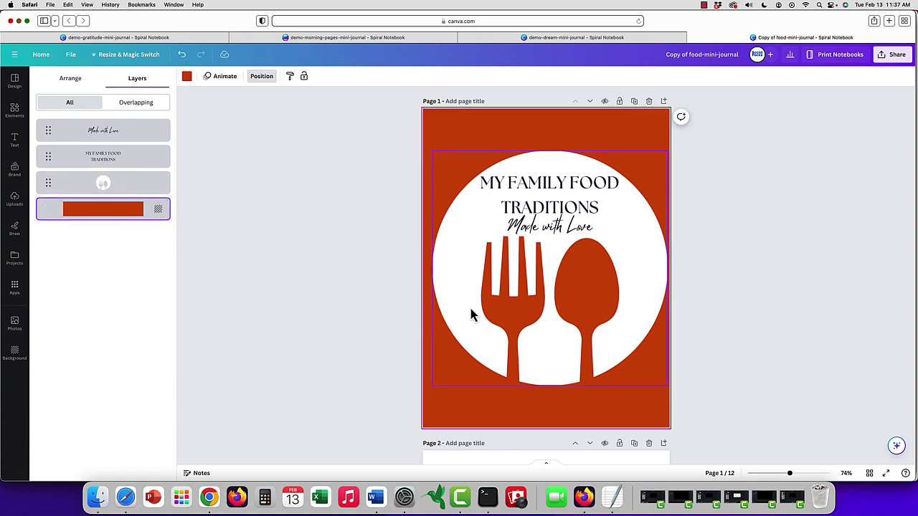
left_click(498, 316)
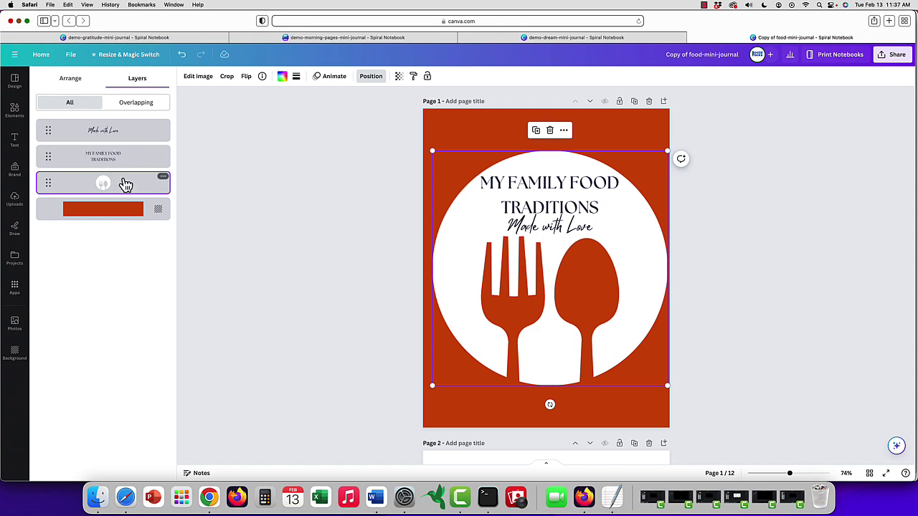
left_click(283, 79)
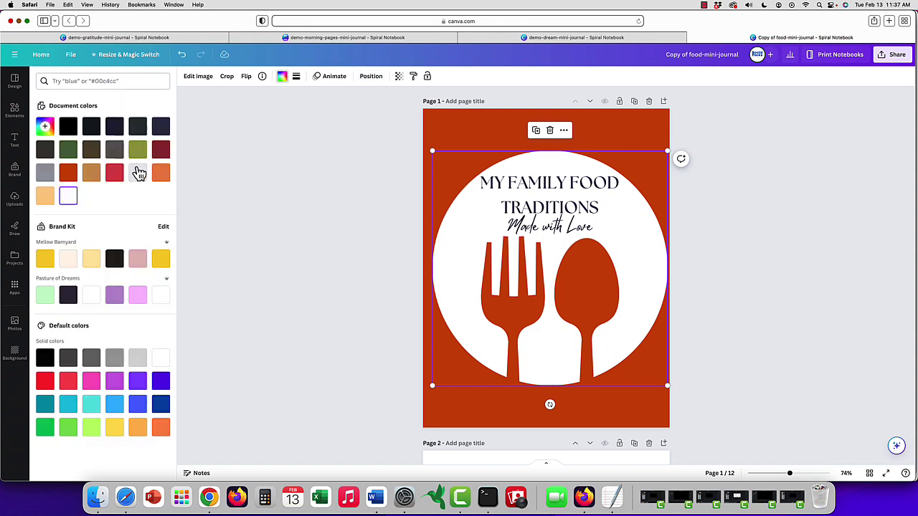
left_click(94, 175)
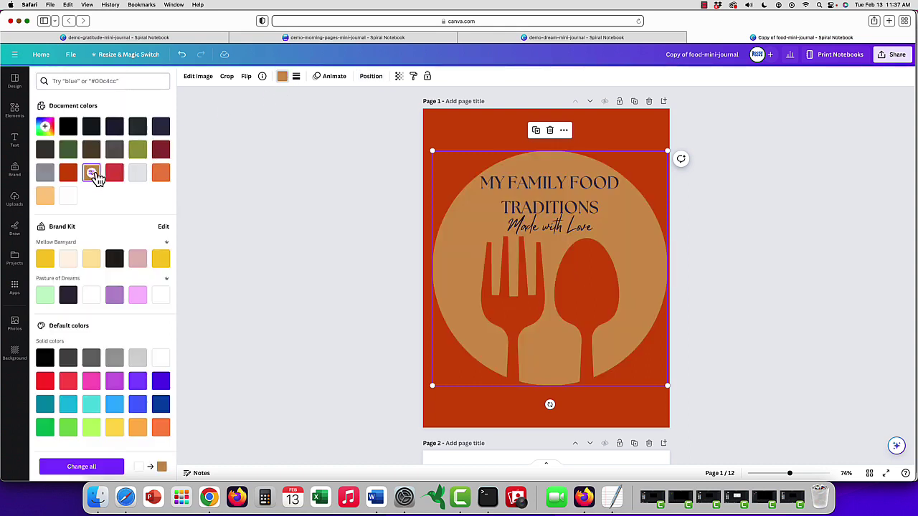
left_click(556, 185)
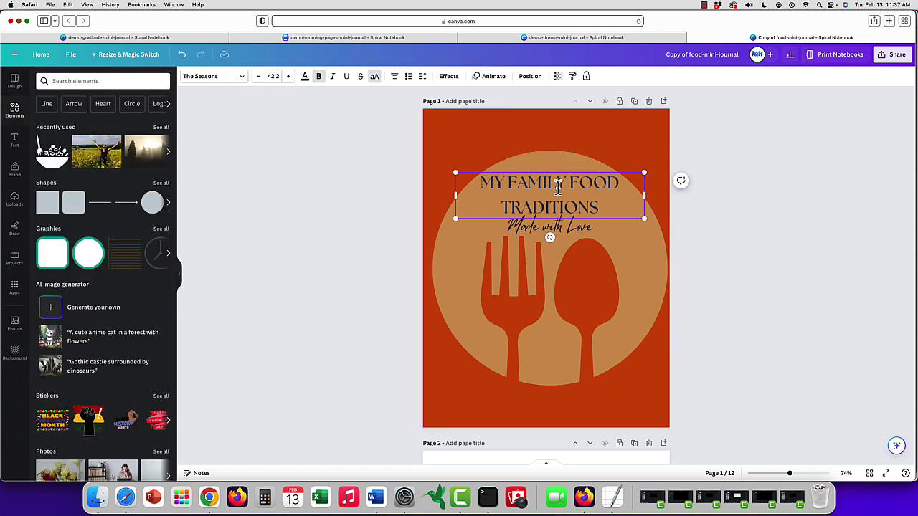
- Scroll down to page 10, the TO DO LIST page with Must Do and Could Do boxes
scroll(592, 260, "down", 1)
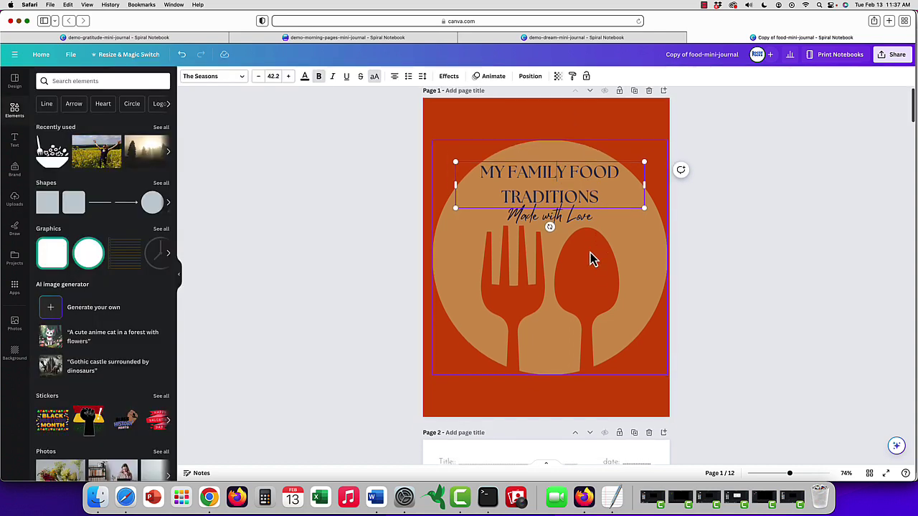
scroll(593, 260, "down", 1)
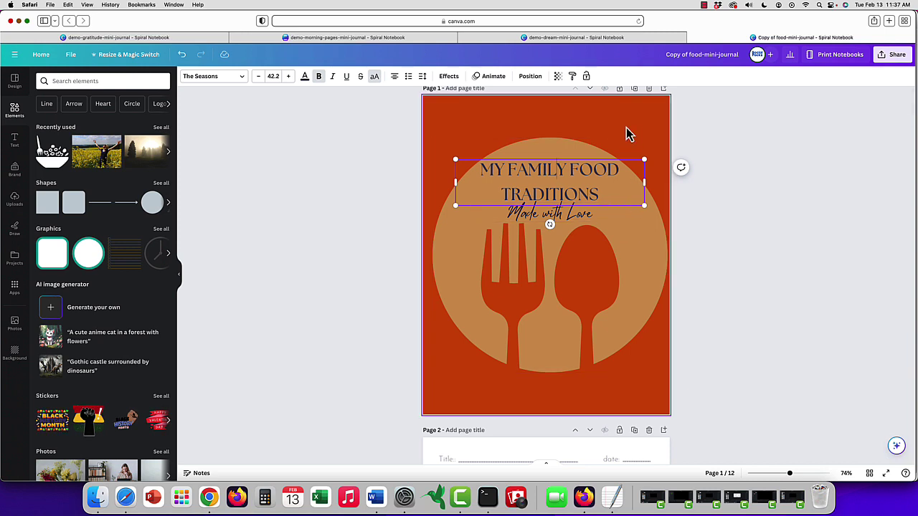
scroll(549, 362, "down", 10)
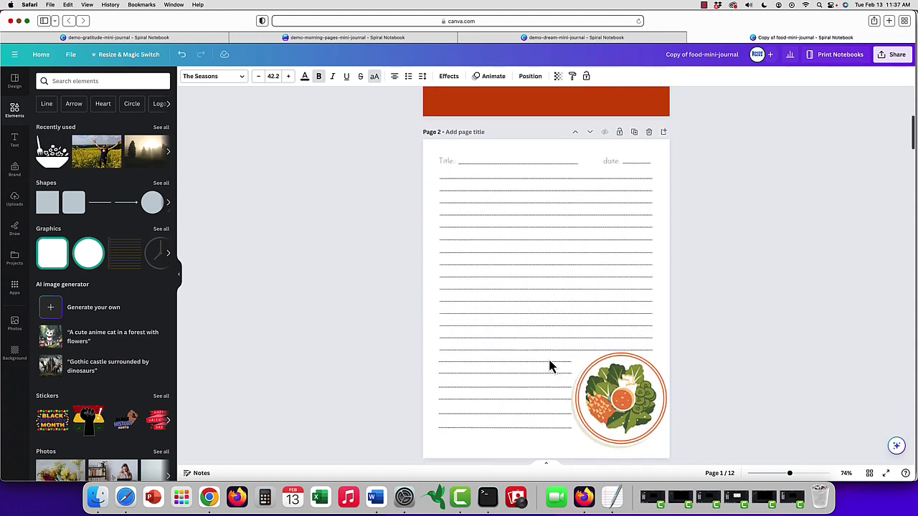
scroll(549, 366, "down", 5)
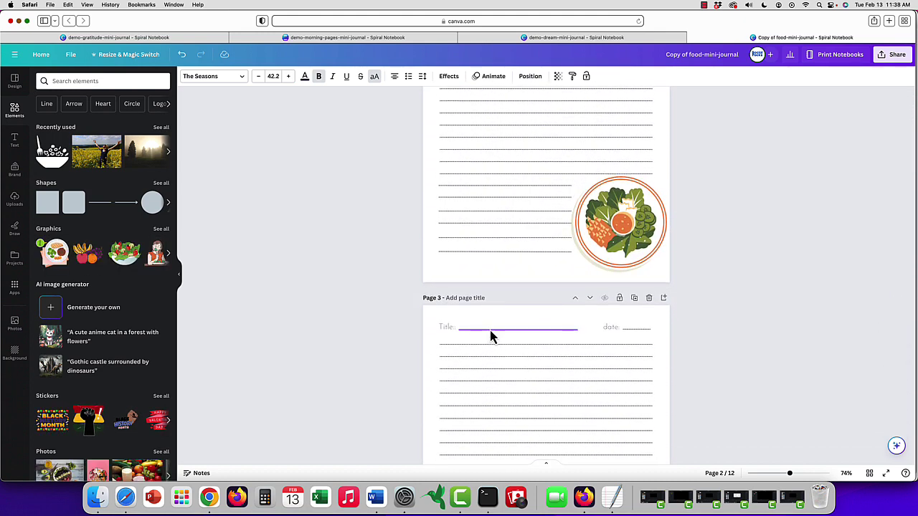
scroll(490, 337, "down", 1)
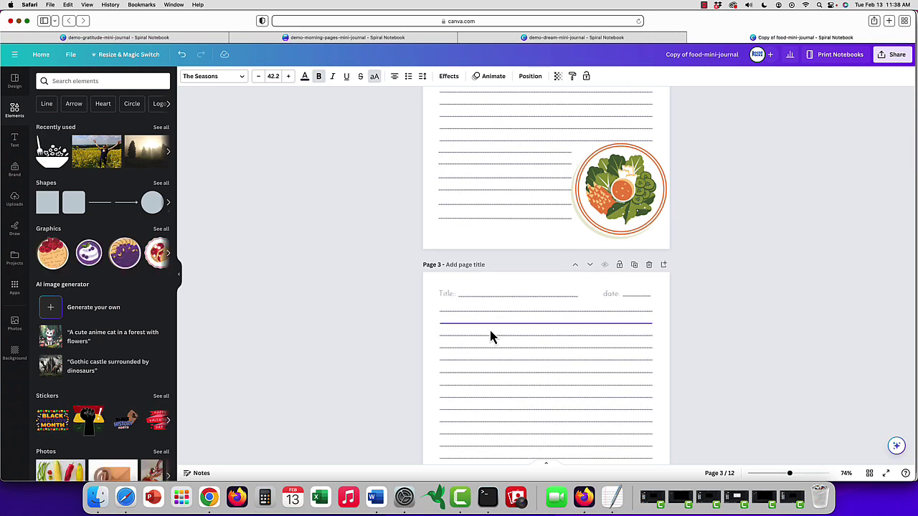
scroll(490, 337, "down", 3)
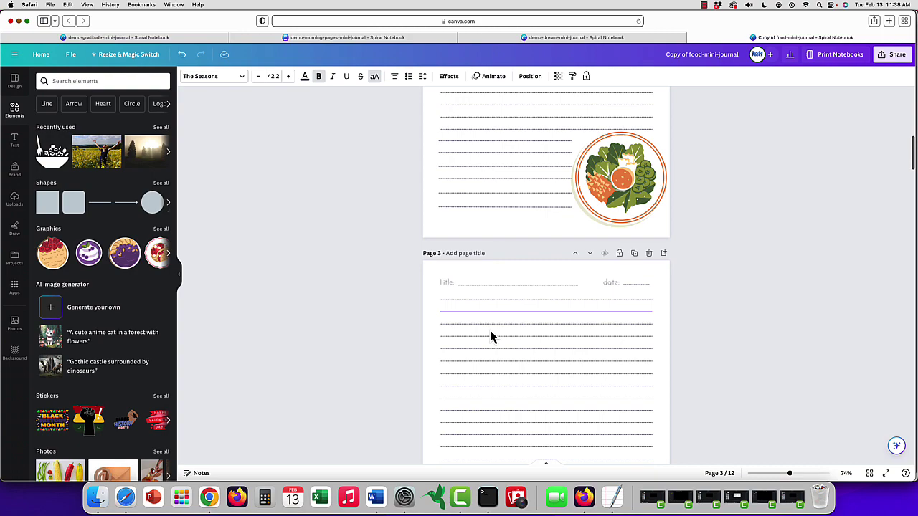
scroll(489, 328, "down", 5)
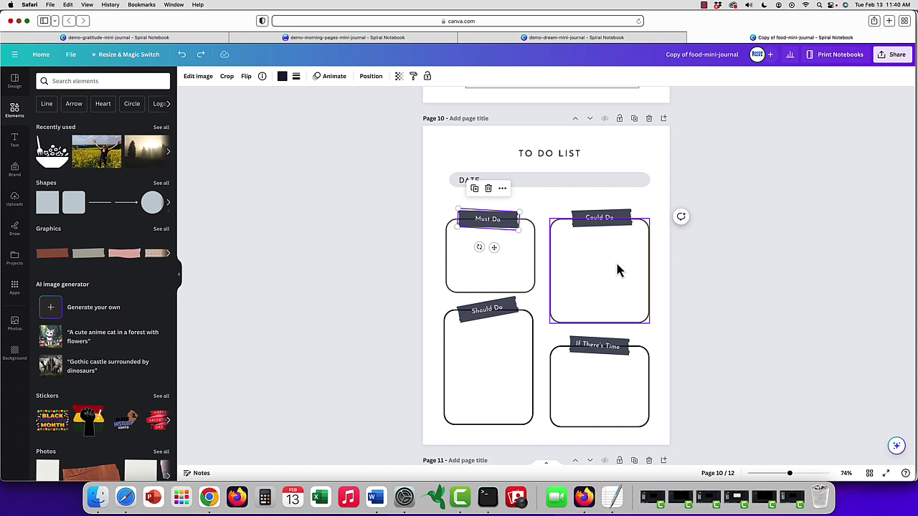
- Replace page 10's TO DO LIST heading with PARTY PLAN
left_click(563, 152)
left_click(563, 152)
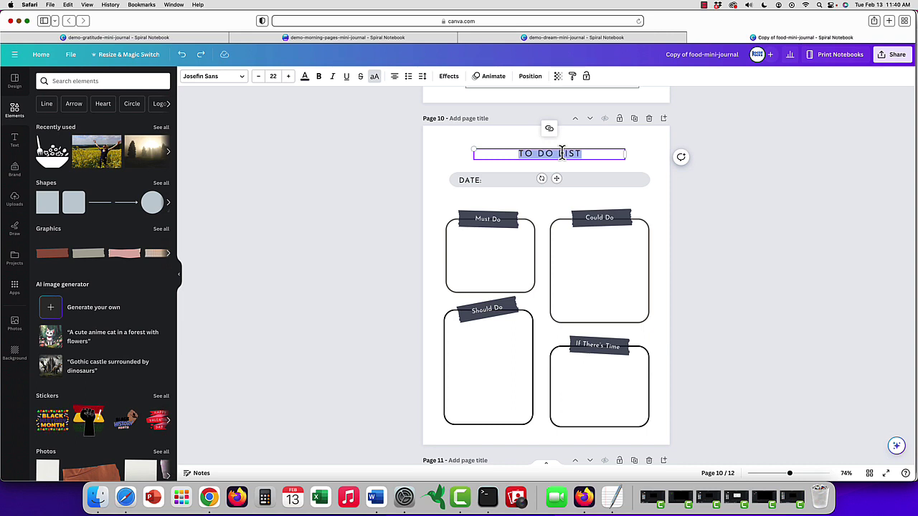
type("PARTY ")
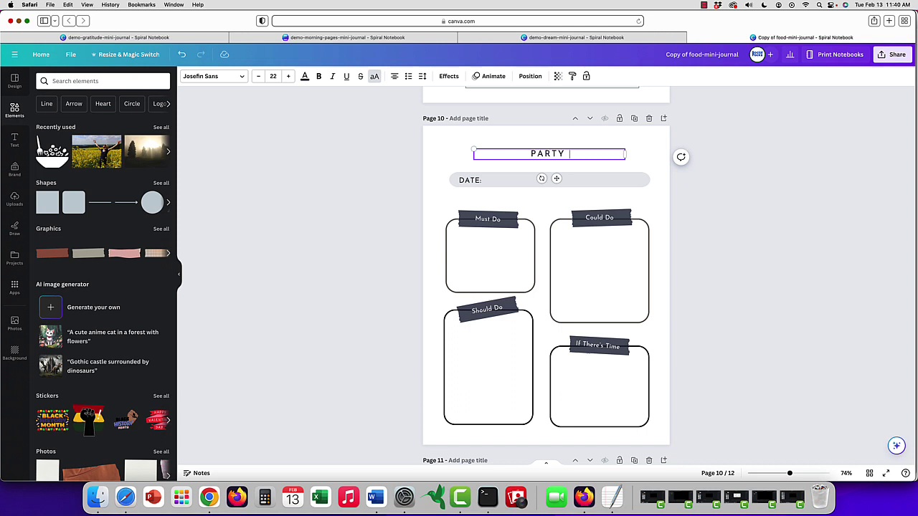
type("PLAN")
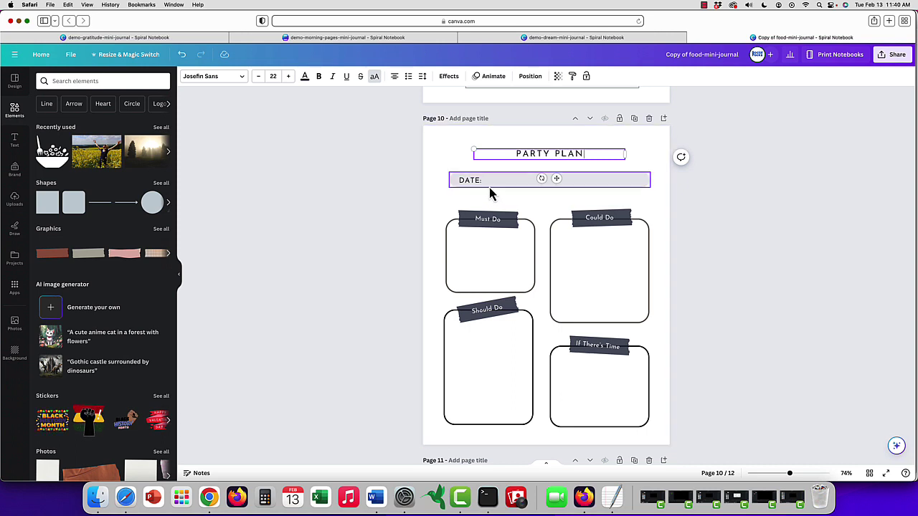
left_click(491, 194)
double_click(472, 180)
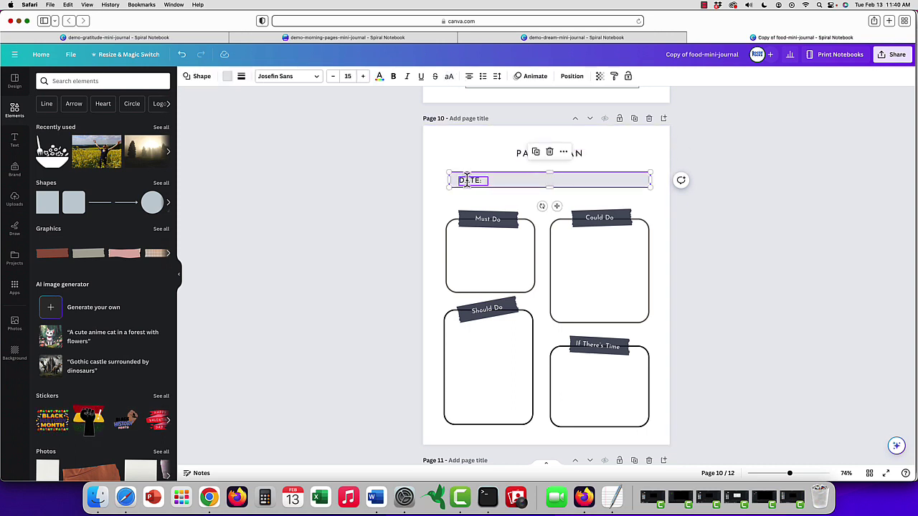
key("Escape")
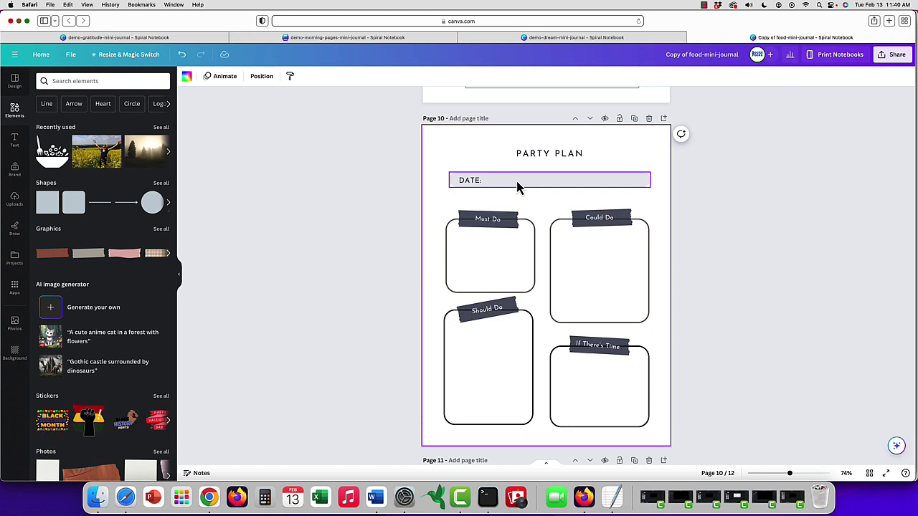
- Duplicate the DATE bar and stack both copies just beneath the PARTY PLAN heading
left_click(502, 185)
left_click(470, 180)
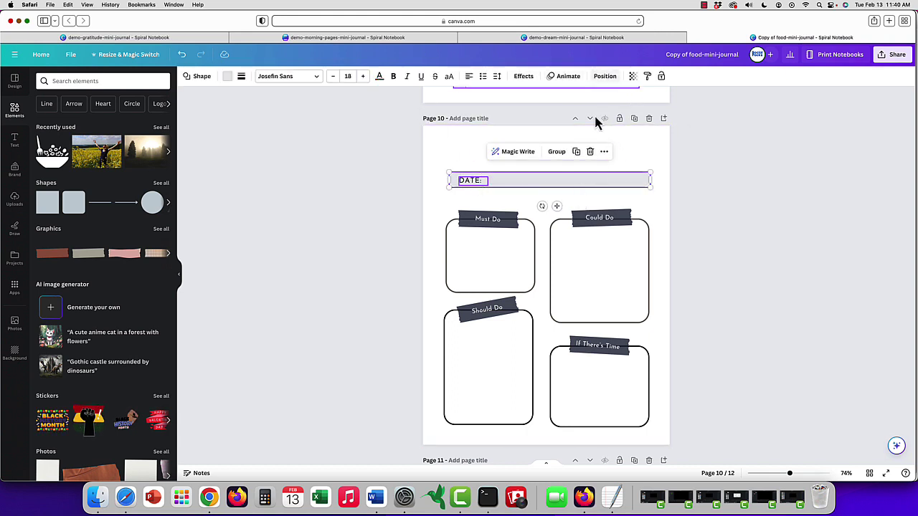
left_click(604, 156)
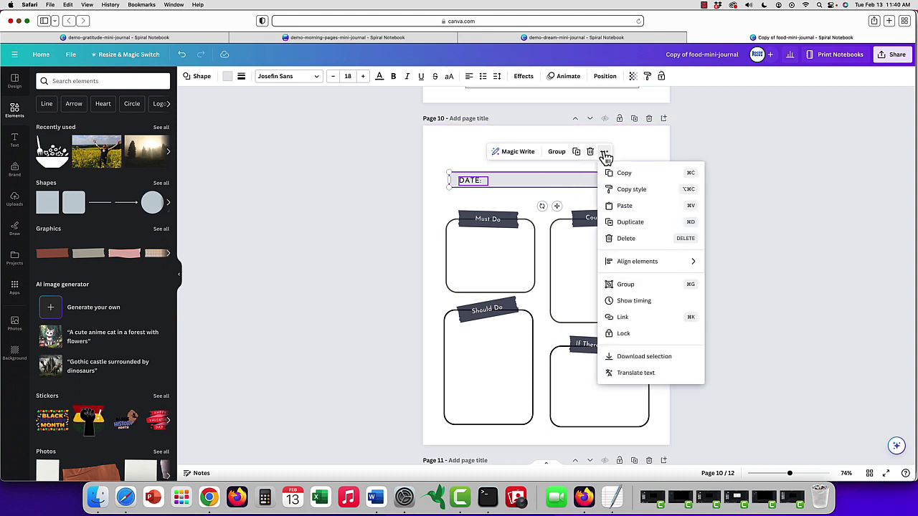
left_click(634, 222)
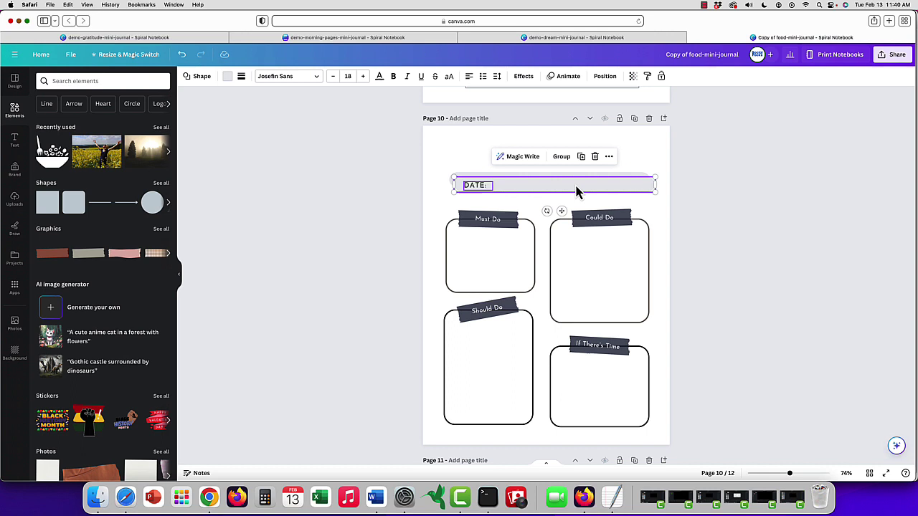
left_click_drag(576, 191, 571, 198)
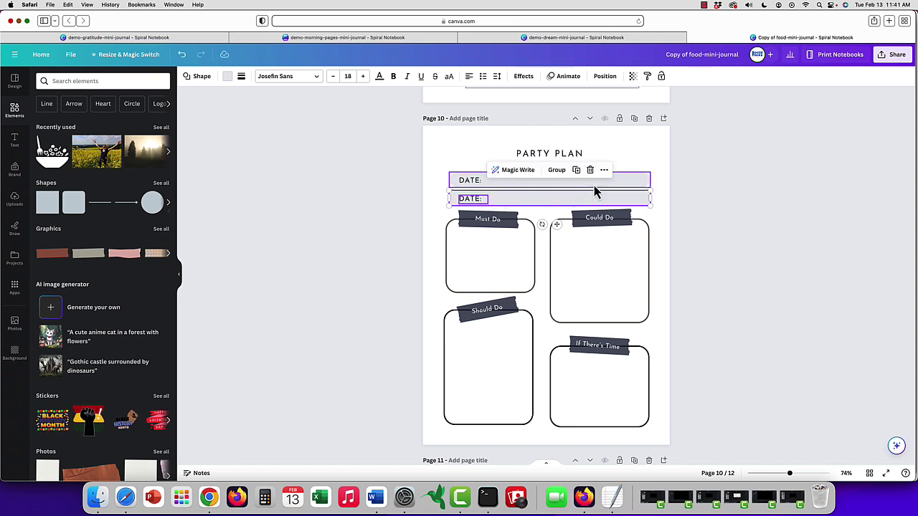
left_click(594, 187, "shift")
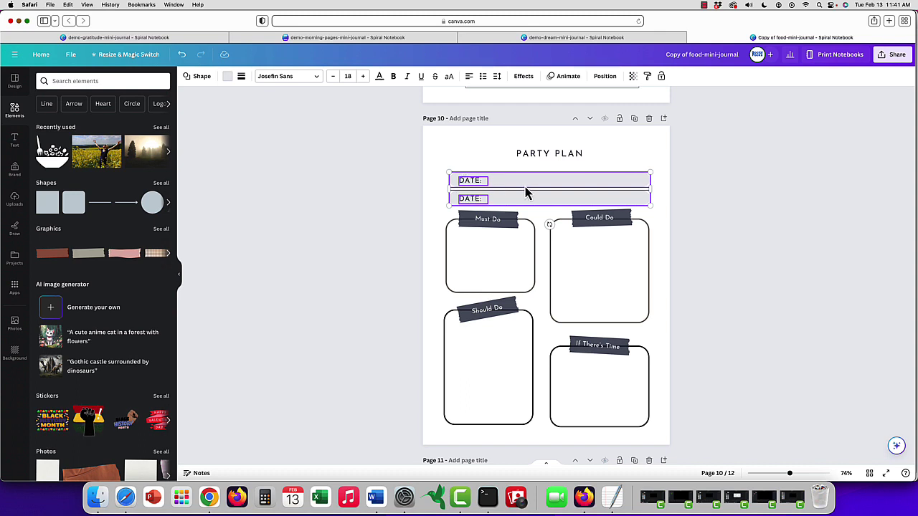
left_click_drag(529, 191, 531, 177)
left_click(631, 160)
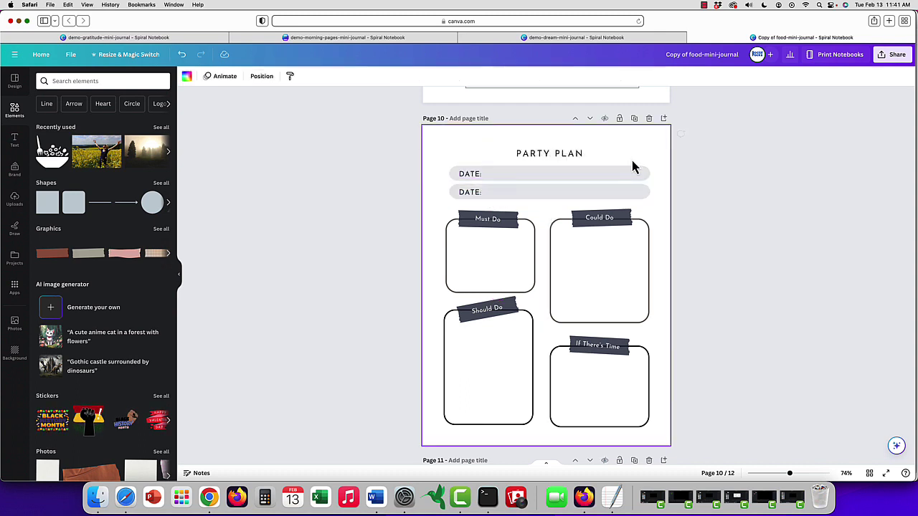
- Change the upper DATE: label to 'Occasion:' and widen its text box to fit one line
double_click(471, 193)
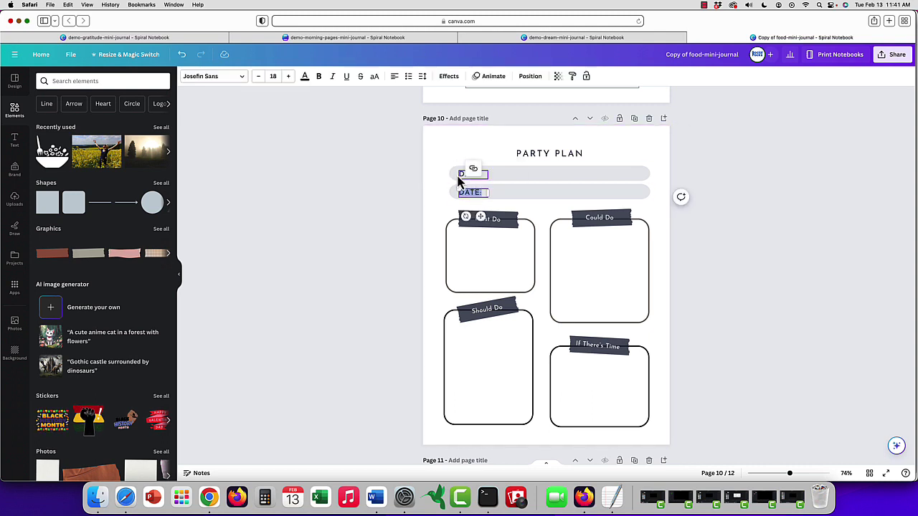
double_click(463, 174)
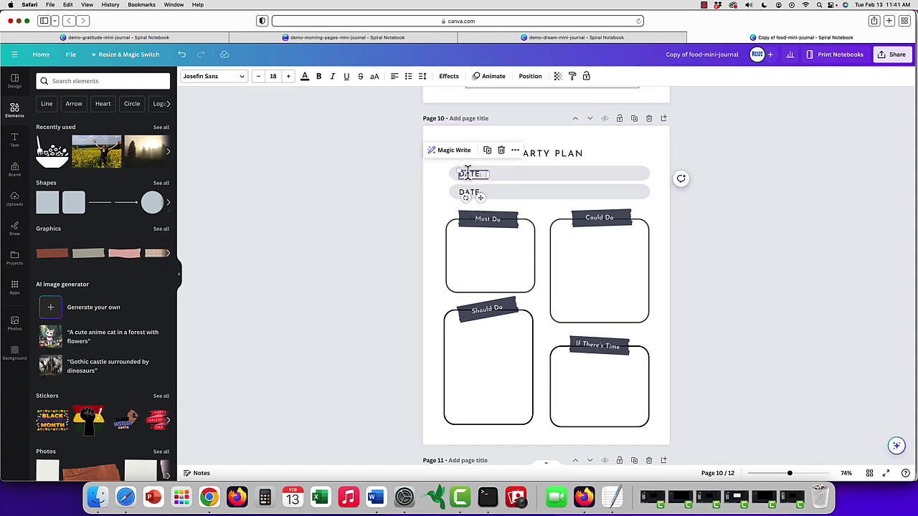
key("Escape")
key("super+a")
left_click(469, 174)
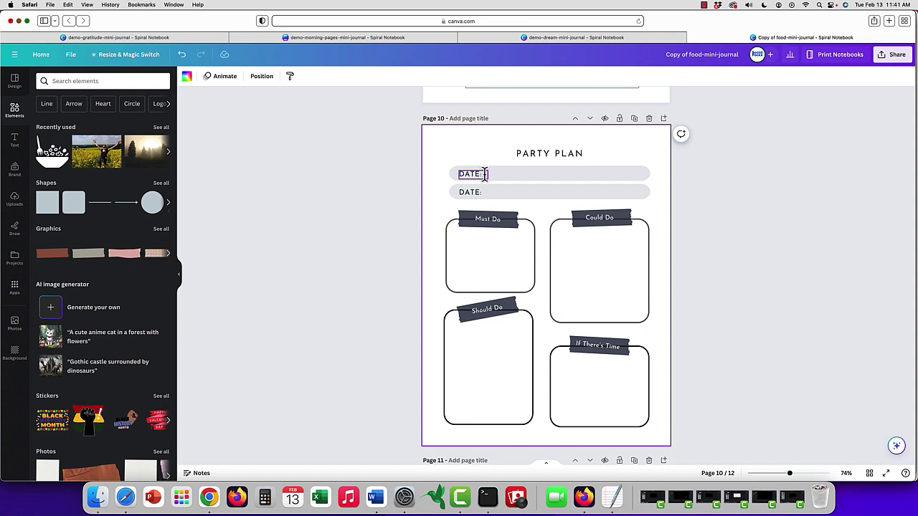
double_click(482, 173)
type("Loca")
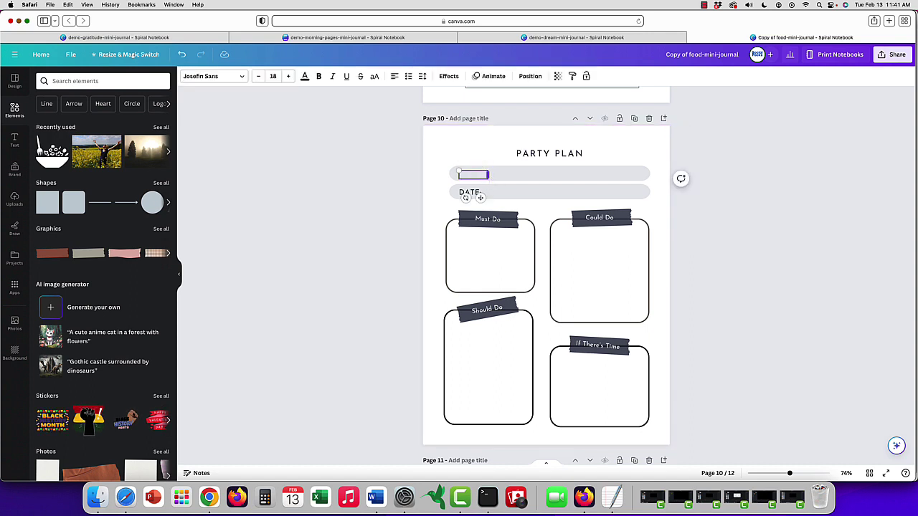
type("Loca")
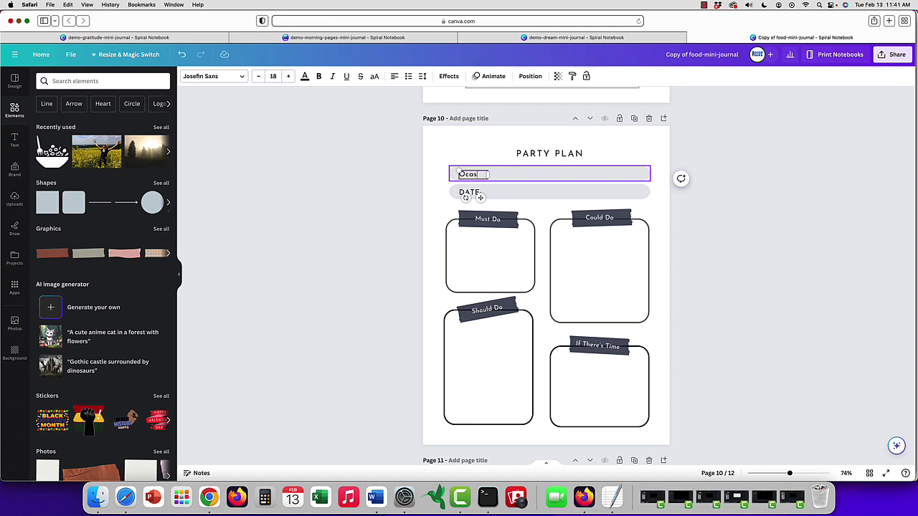
type("ion:")
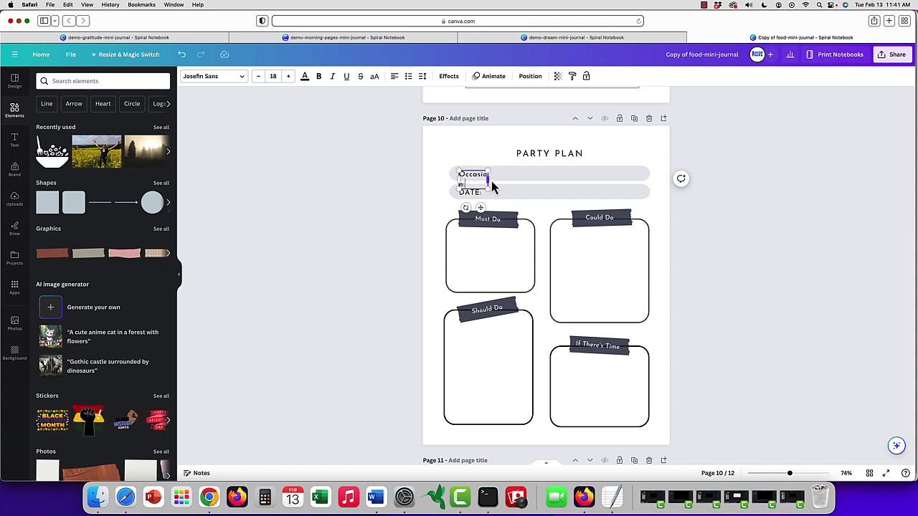
left_click_drag(492, 187, 504, 180)
left_click(471, 191)
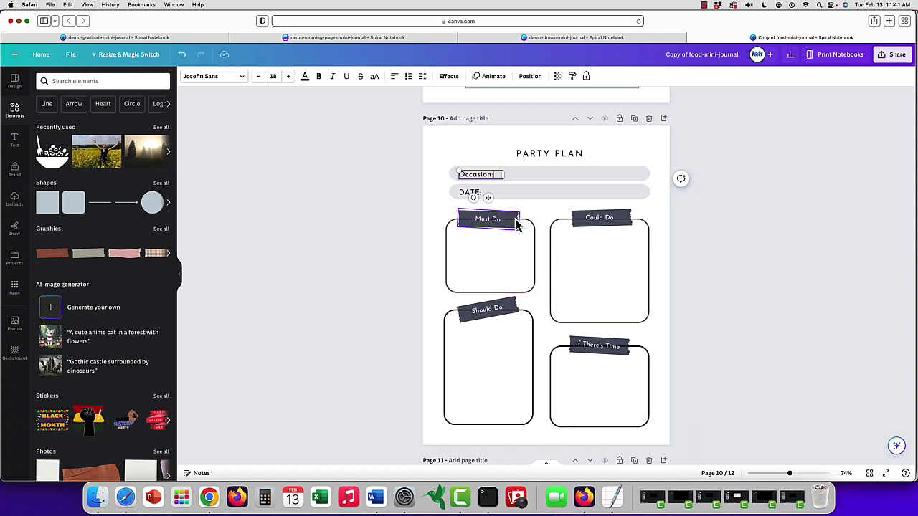
left_click(514, 223)
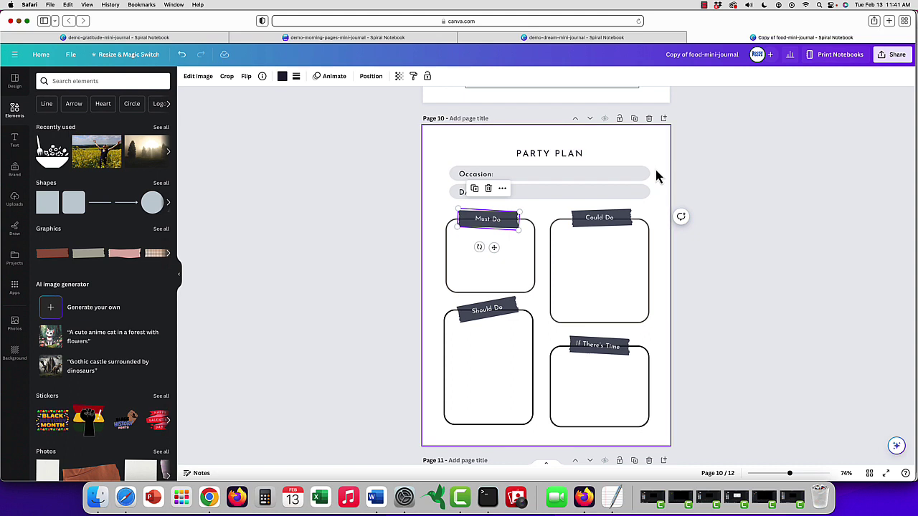
- Recolour the Must Do tape to the orange document colour and apply it to all dark tapes
left_click(283, 77)
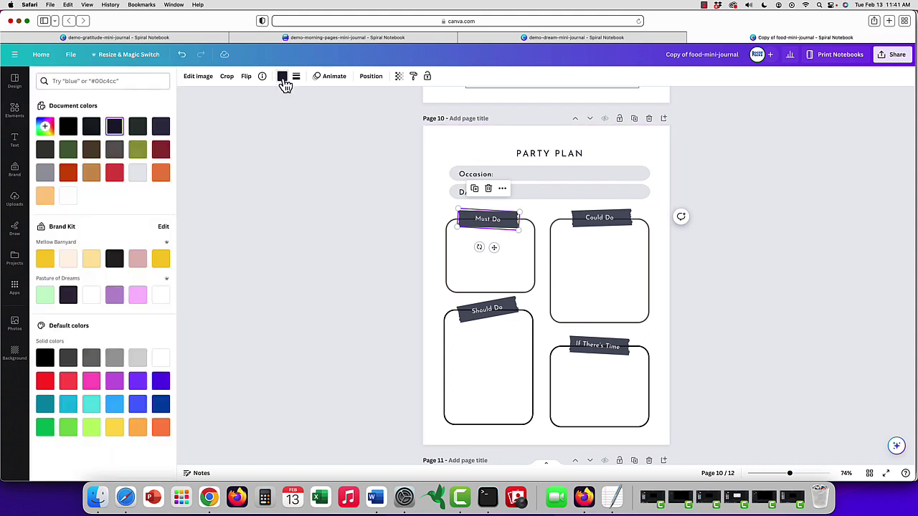
left_click(68, 173)
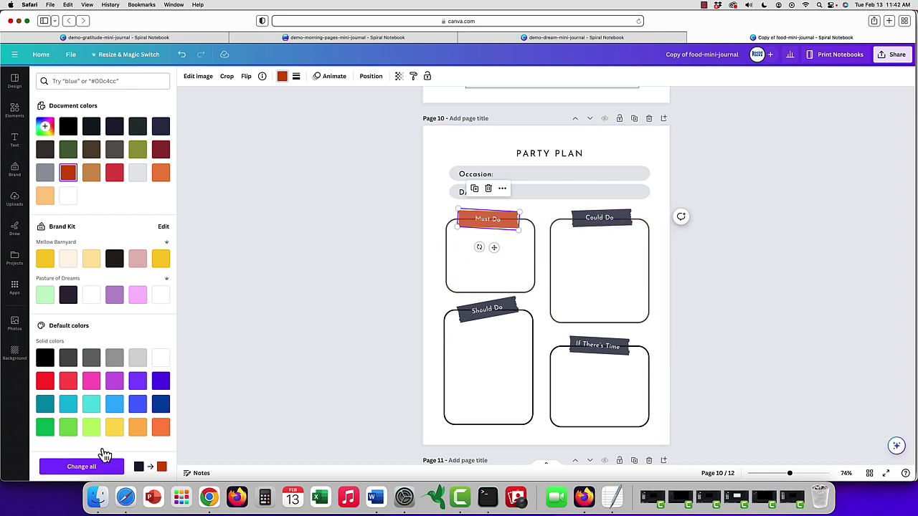
scroll(108, 344, "down", 1)
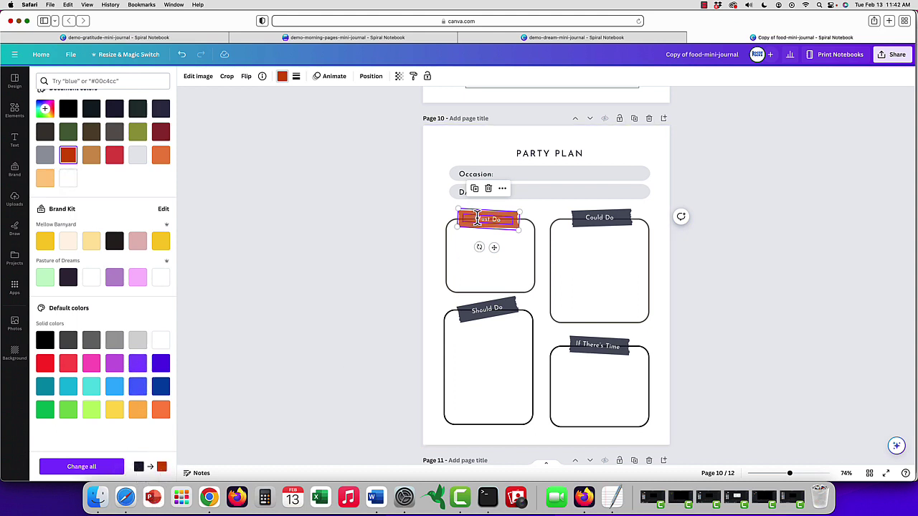
left_click(96, 469)
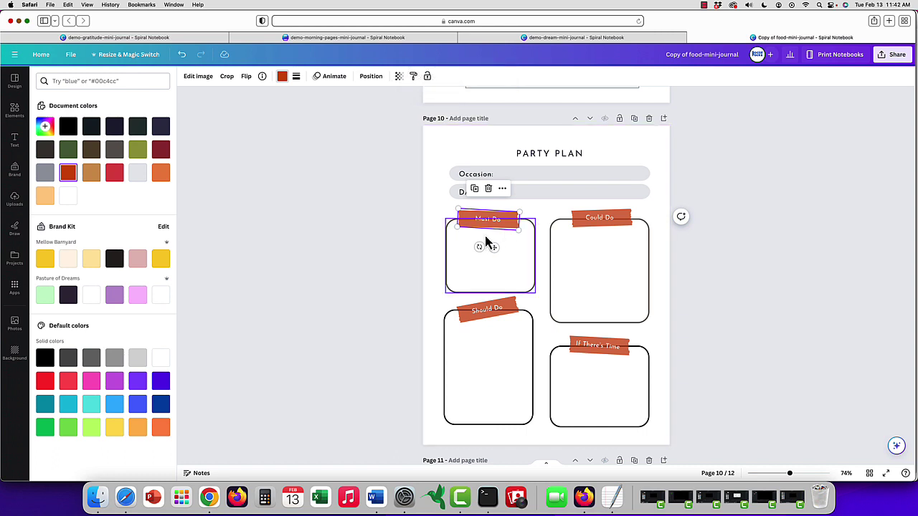
- Replace the Must Do tape wording with 'Menu', leaving the Could Do label unchanged
left_click(550, 208)
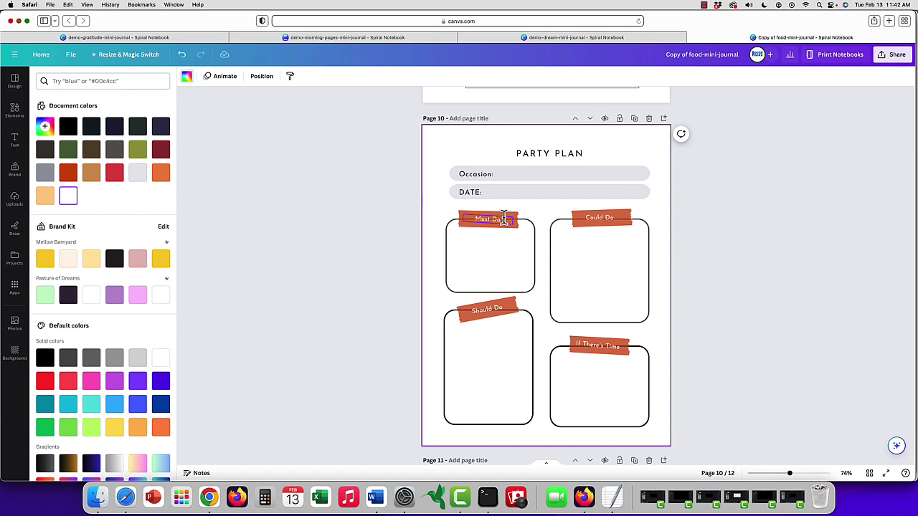
double_click(500, 219)
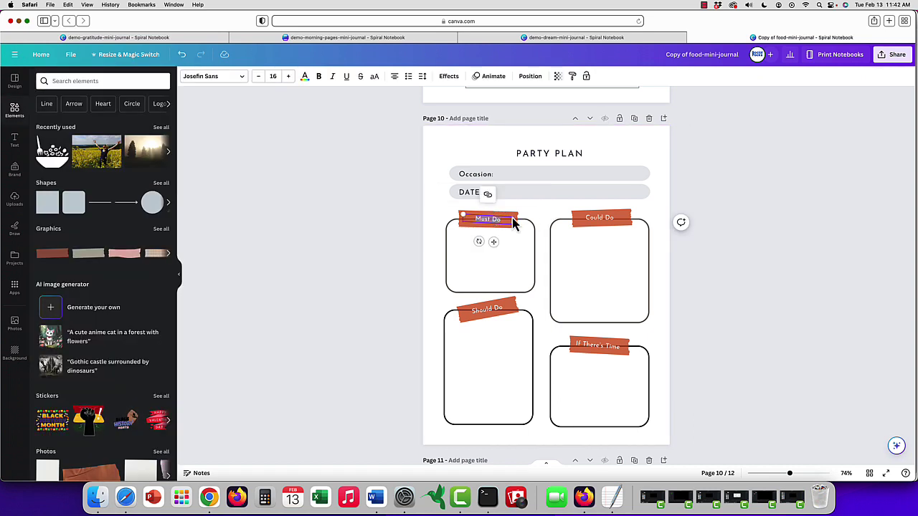
key("BackSpace")
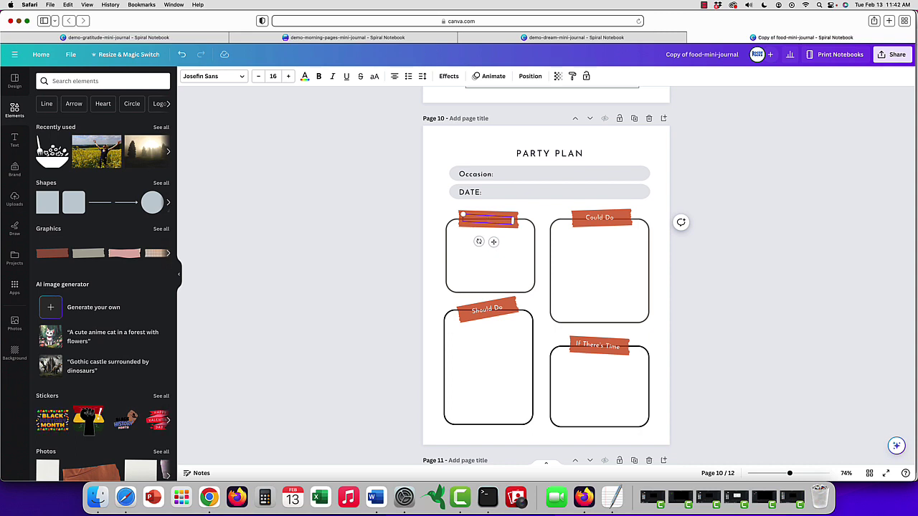
type("Menu")
double_click(601, 217)
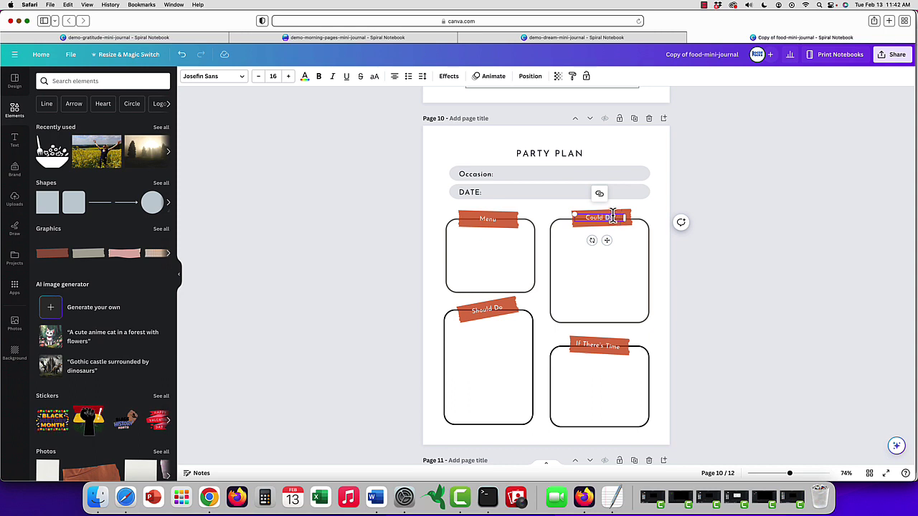
key("Escape")
scroll(606, 204, "up", 1)
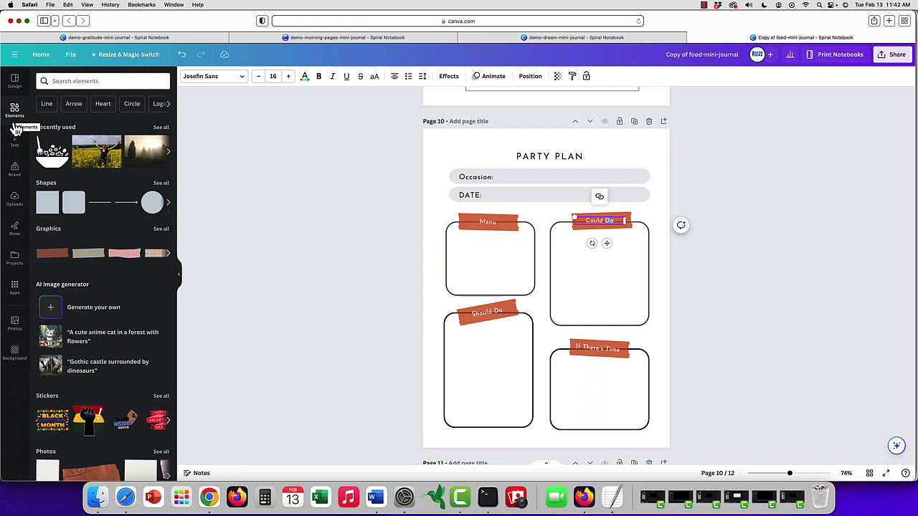
- Search Elements for 'birthday' and add the pink birthday cake graphic to the page
left_click(105, 81)
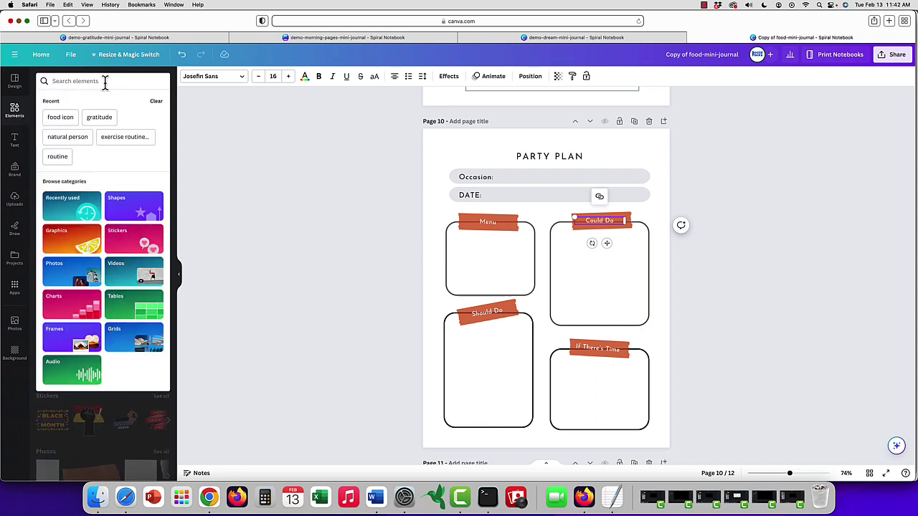
type("brithd")
key("BackSpace")
key("BackSpace")
type("irthday")
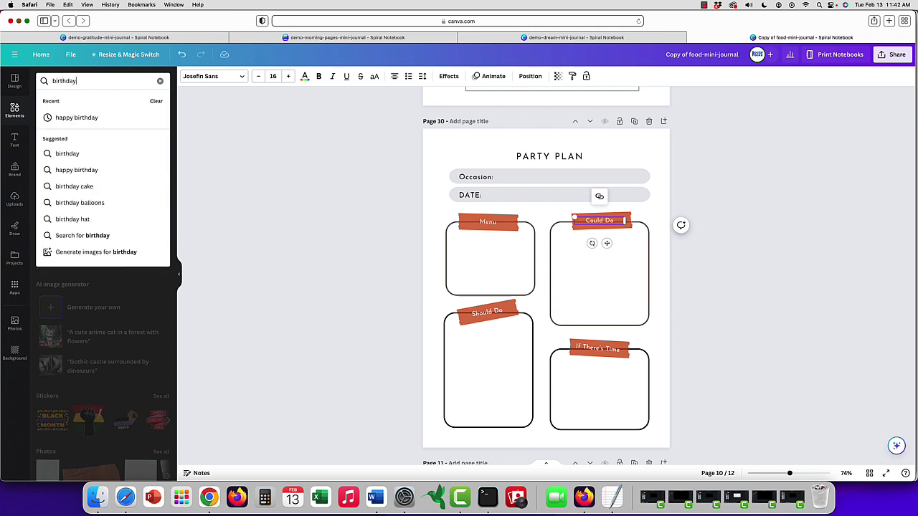
key("Return")
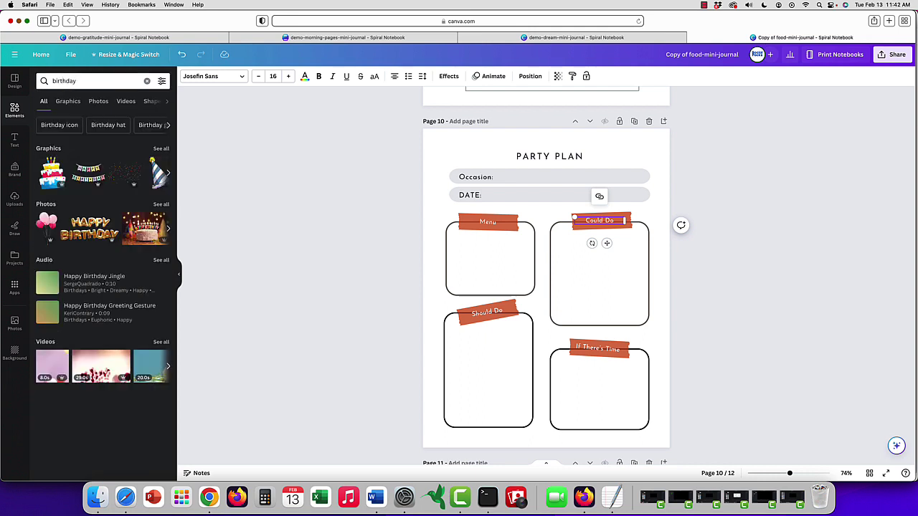
left_click(160, 150)
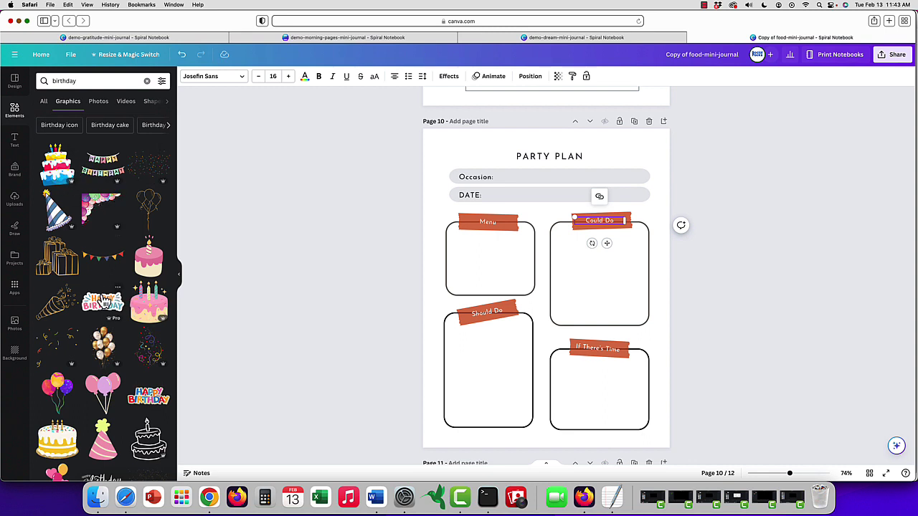
scroll(129, 287, "down", 2)
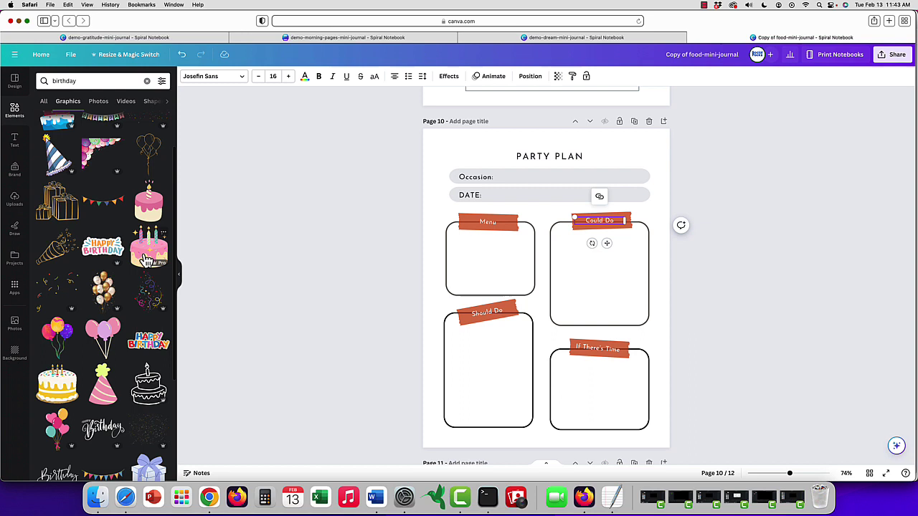
left_click(151, 260)
- Shrink the cake, place it inside the Could Do box, and set transparency to 27
left_click_drag(650, 185, 518, 323)
left_click_drag(494, 387, 610, 300)
left_click(615, 278)
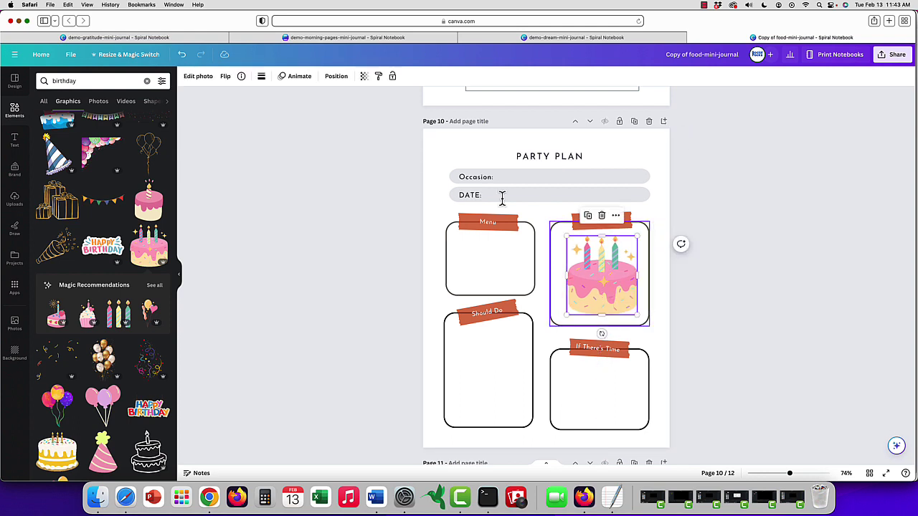
left_click(364, 76)
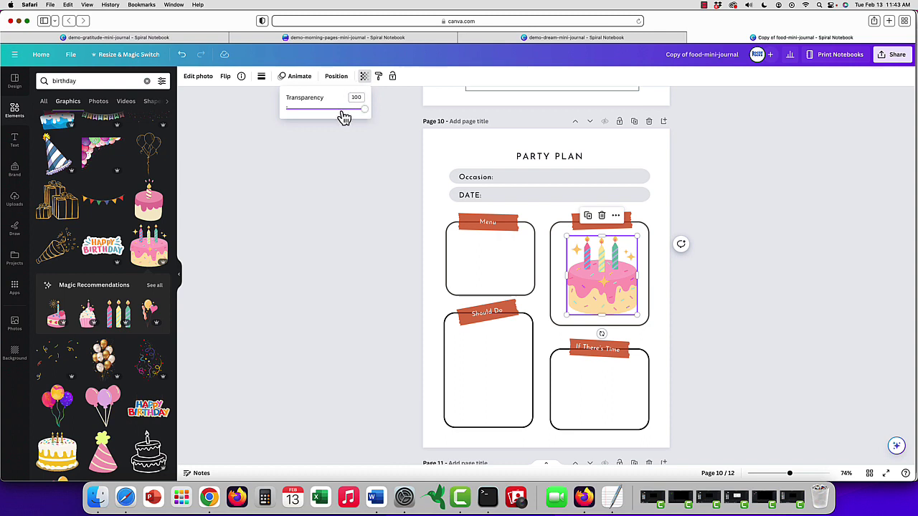
left_click_drag(342, 114, 311, 117)
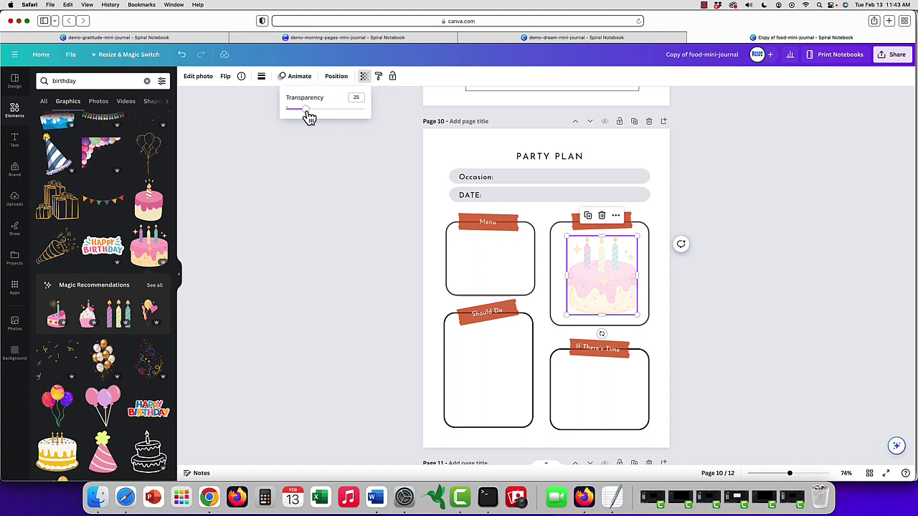
left_click(651, 350)
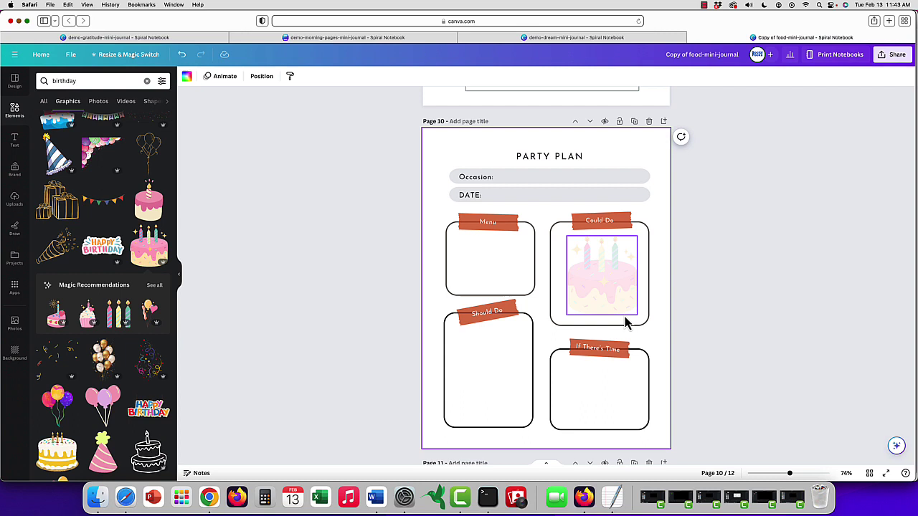
- Set the page 8 FILL IN PAGE title to Playfair Display and apply it across the design
scroll(625, 321, "up", 5)
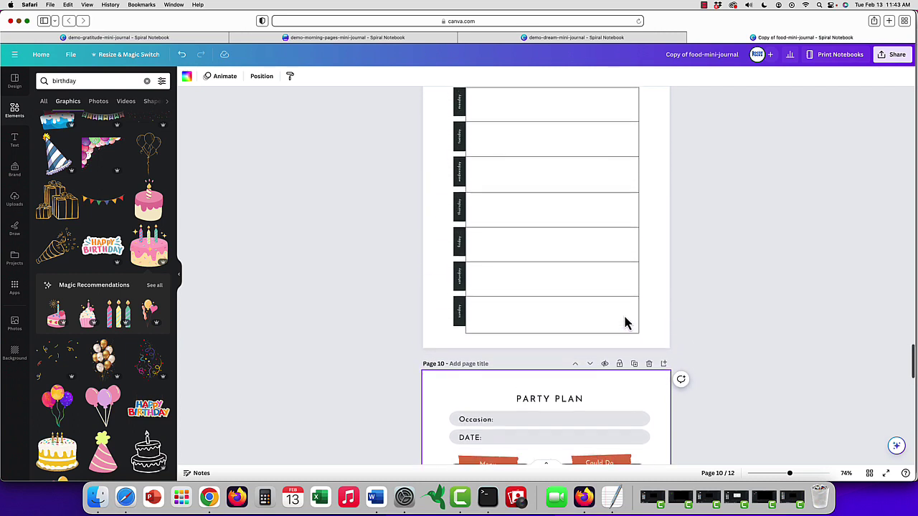
scroll(625, 323, "up", 1)
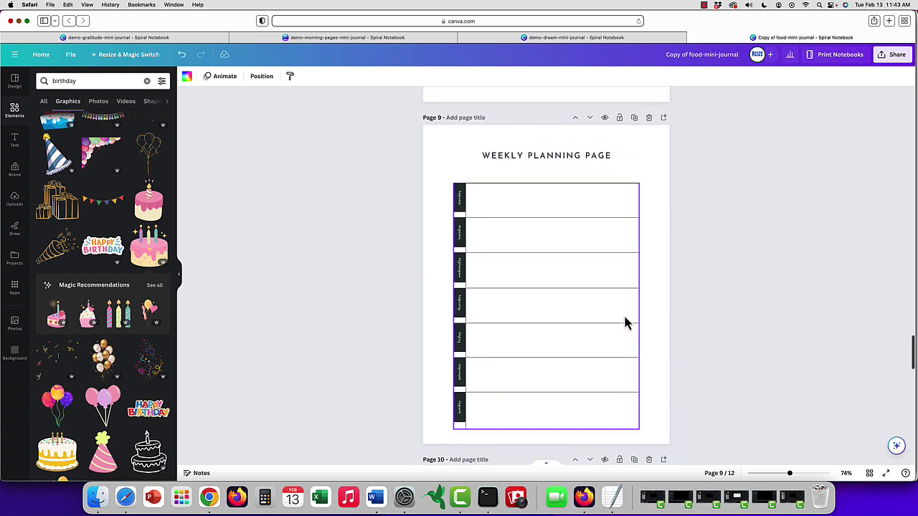
scroll(625, 323, "up", 4)
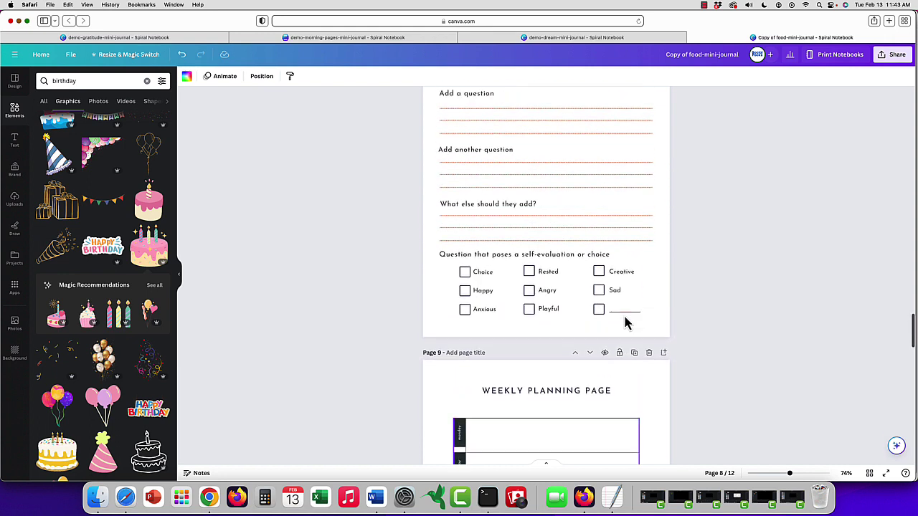
scroll(625, 323, "up", 3)
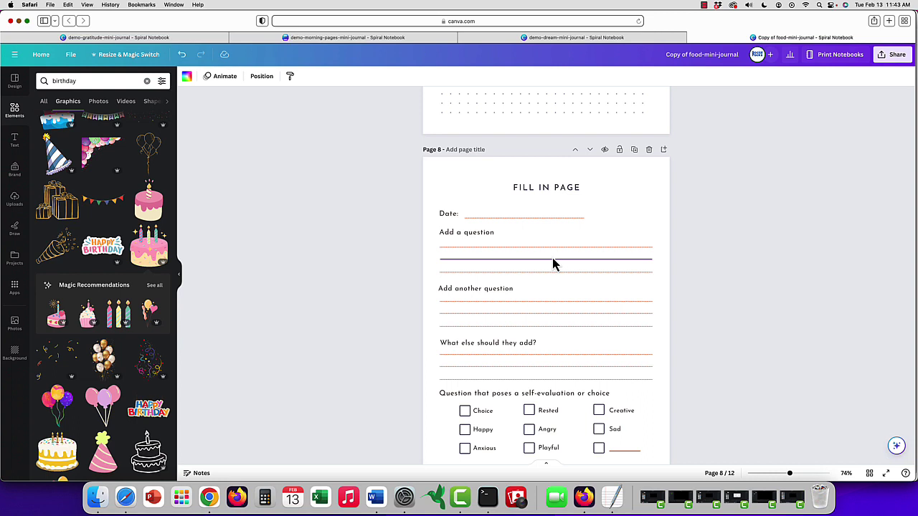
left_click(561, 188)
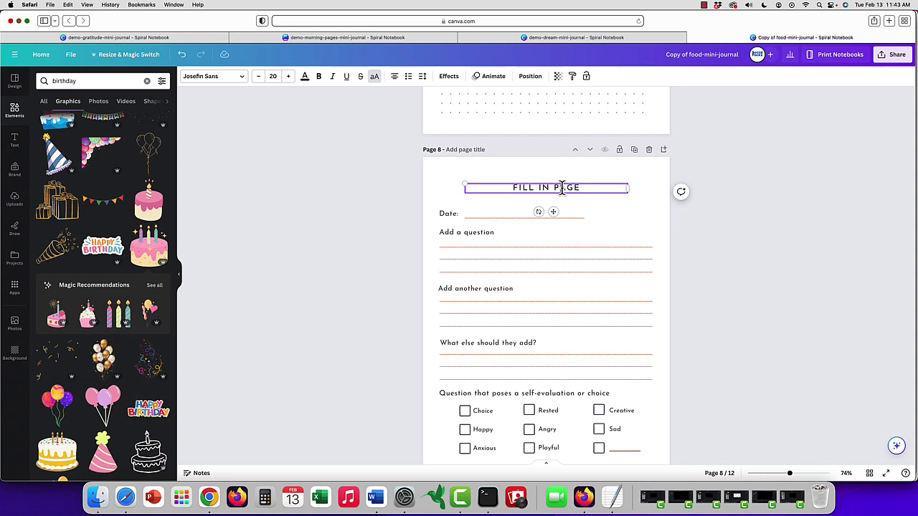
double_click(561, 188)
left_click(215, 76)
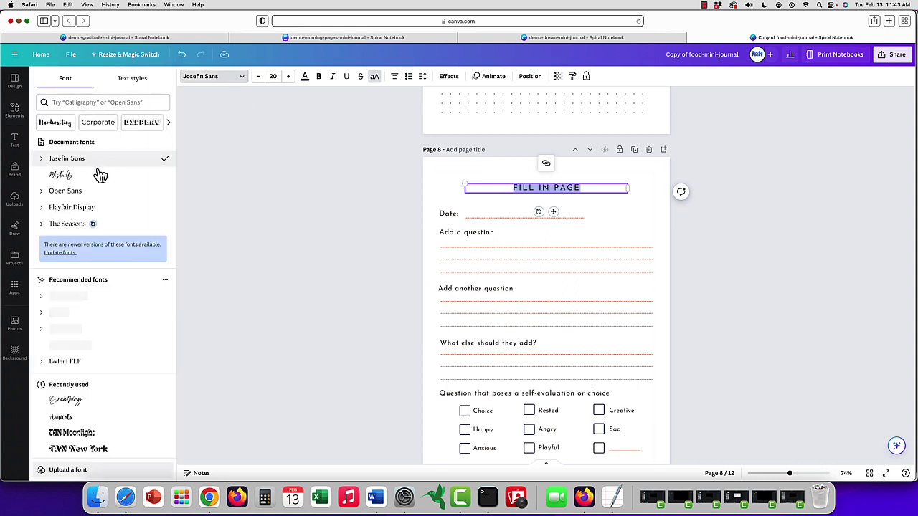
left_click(90, 208)
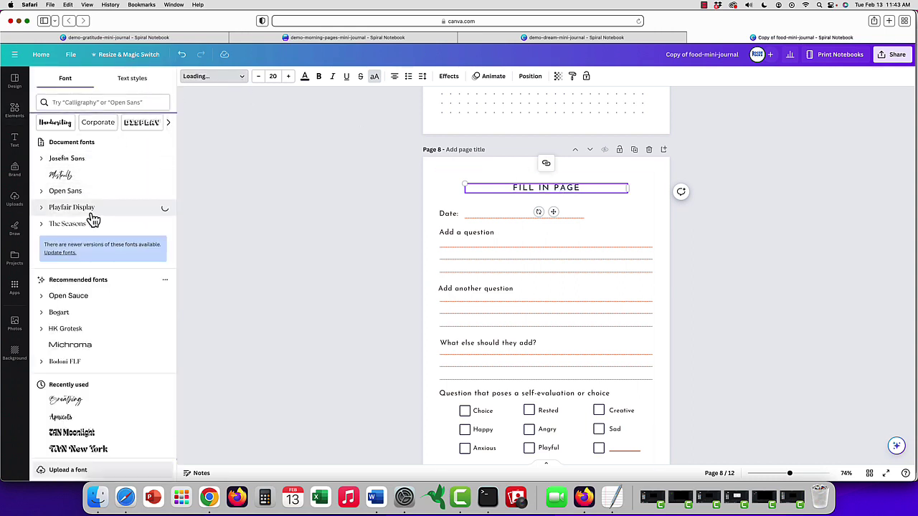
left_click(111, 467)
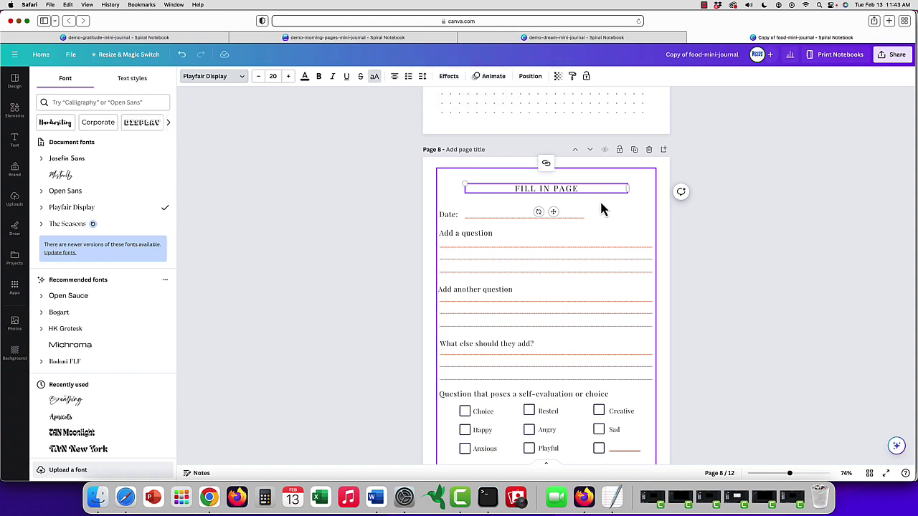
scroll(602, 208, "up", 1)
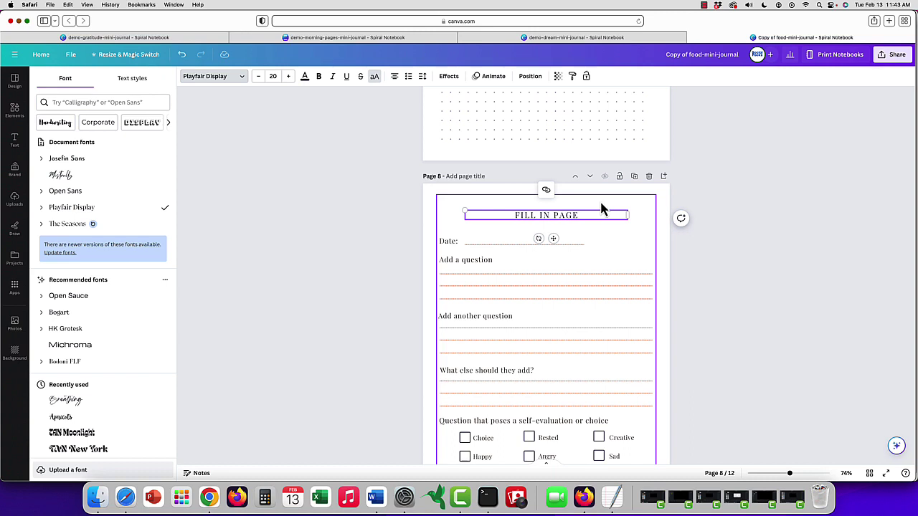
scroll(601, 208, "down", 20)
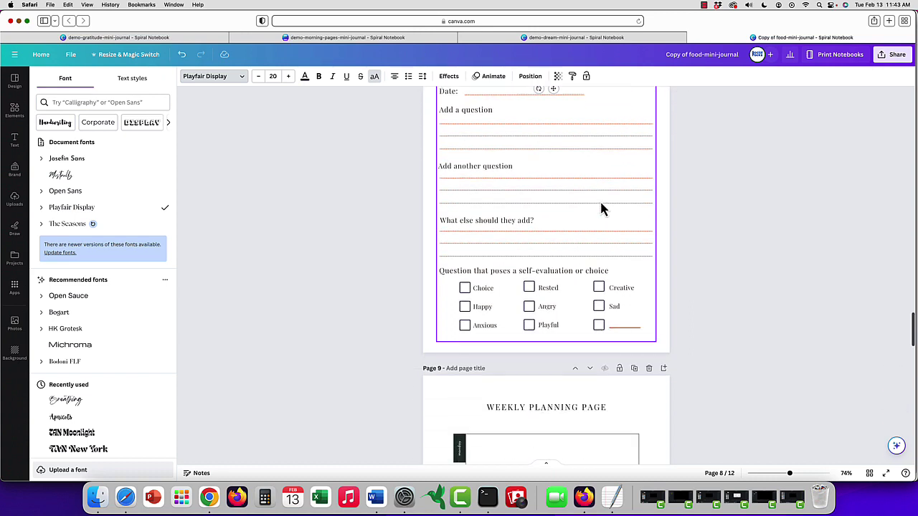
scroll(601, 208, "down", 16)
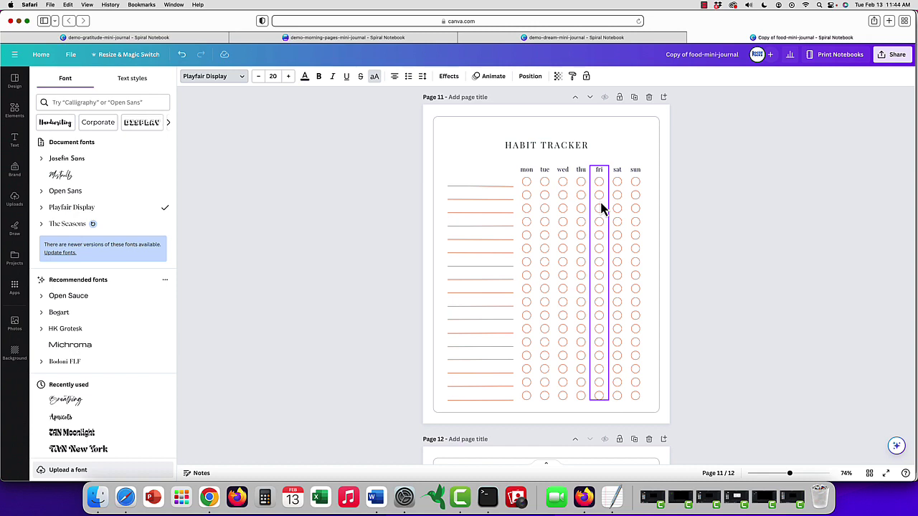
scroll(601, 208, "down", 10)
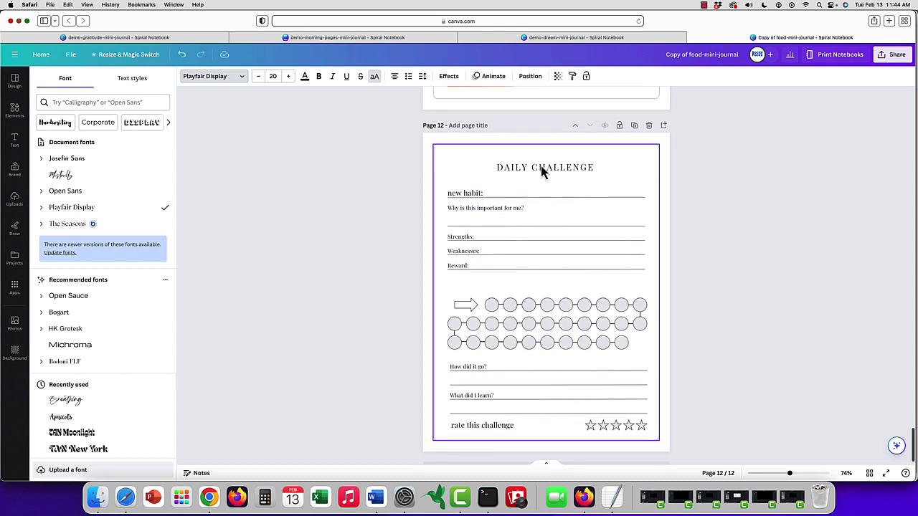
scroll(541, 169, "up", 5)
scroll(541, 165, "up", 2)
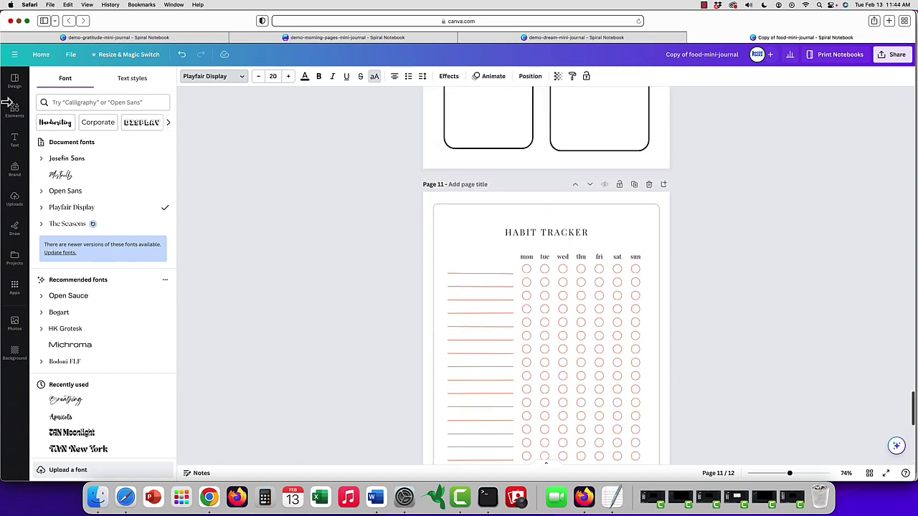
- Search the Design panel templates for 'menu planner'
left_click(14, 82)
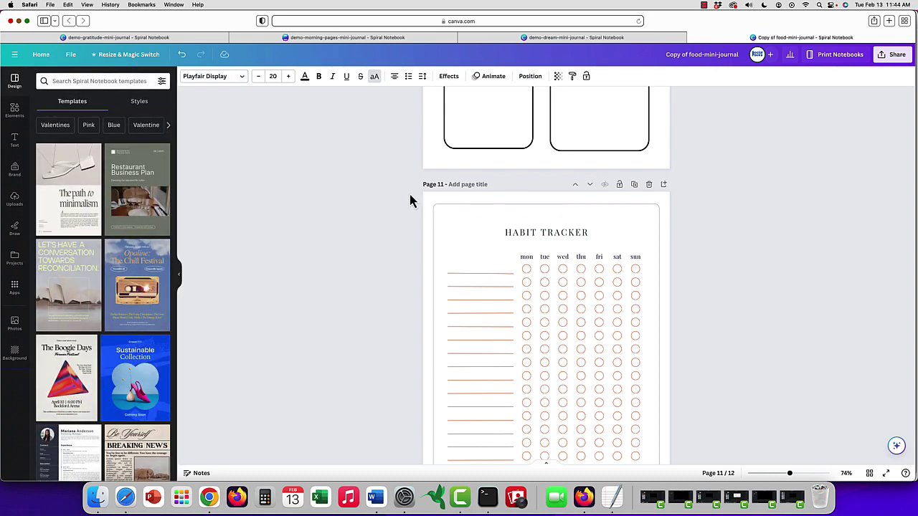
scroll(585, 209, "up", 1)
scroll(585, 209, "up", 15)
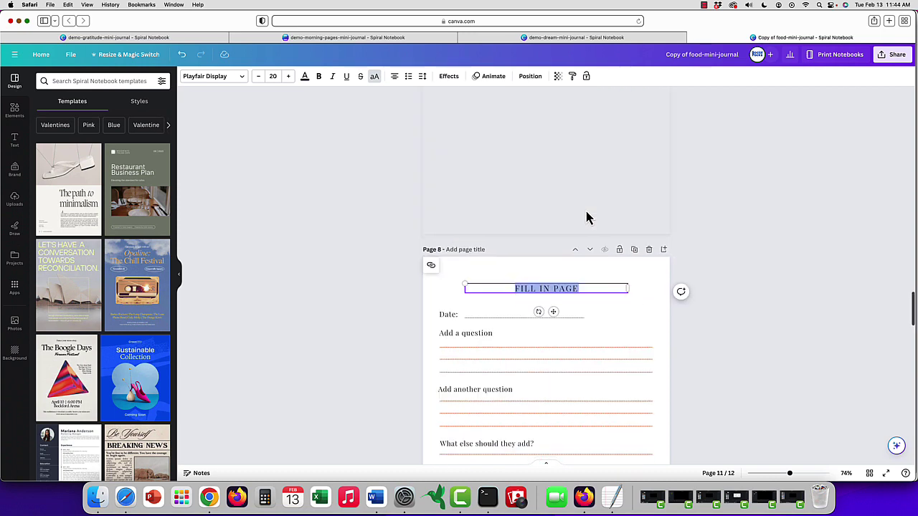
left_click(78, 81)
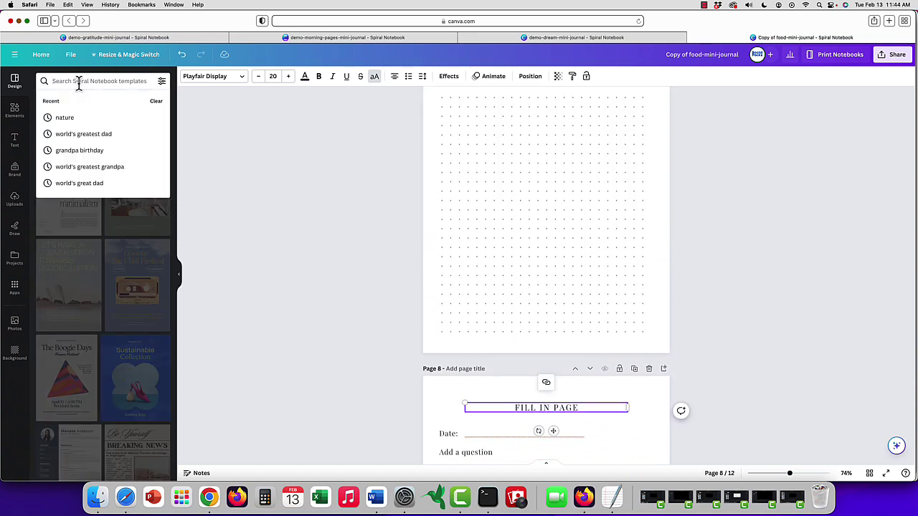
type("menu planner")
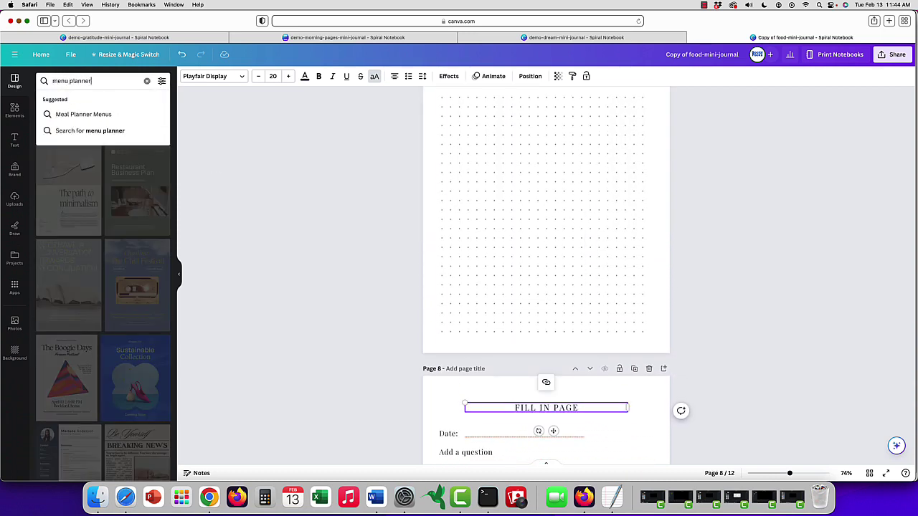
key("Return")
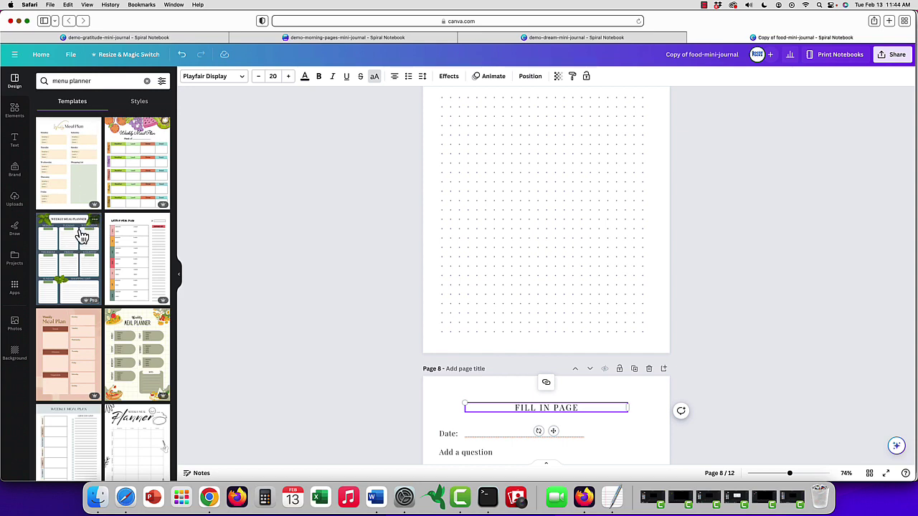